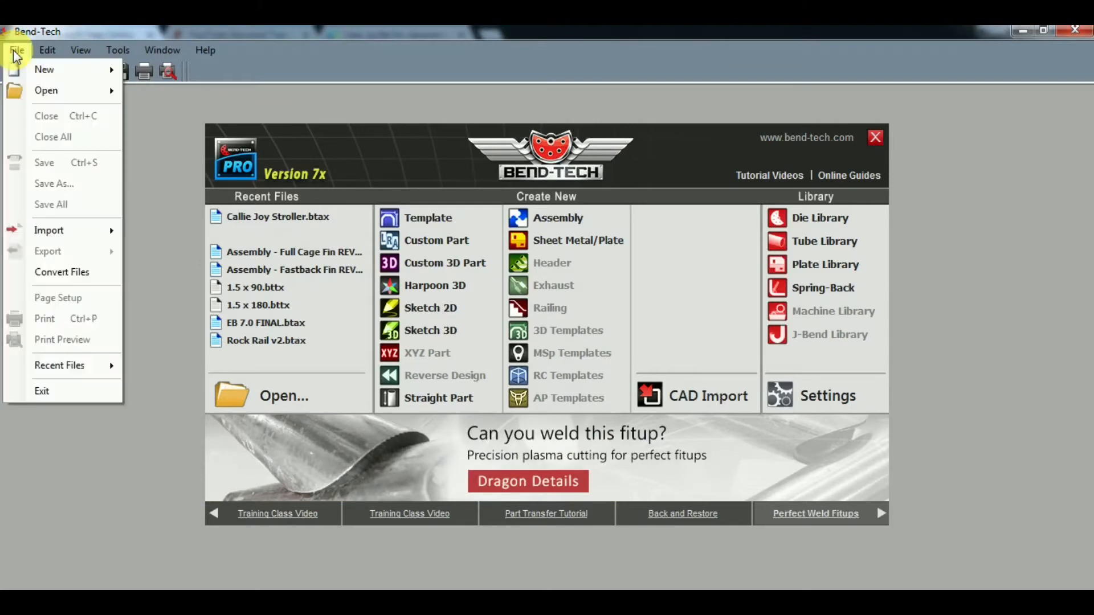
- Create a new assembly and maximize its window
mouse_move(43, 69)
click(177, 92)
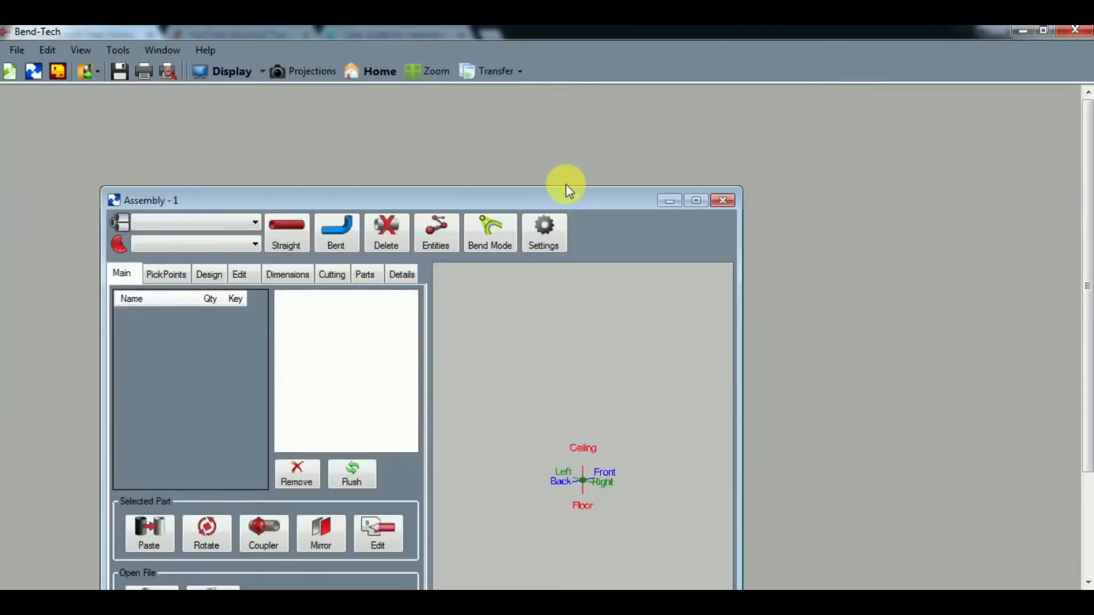
click(696, 200)
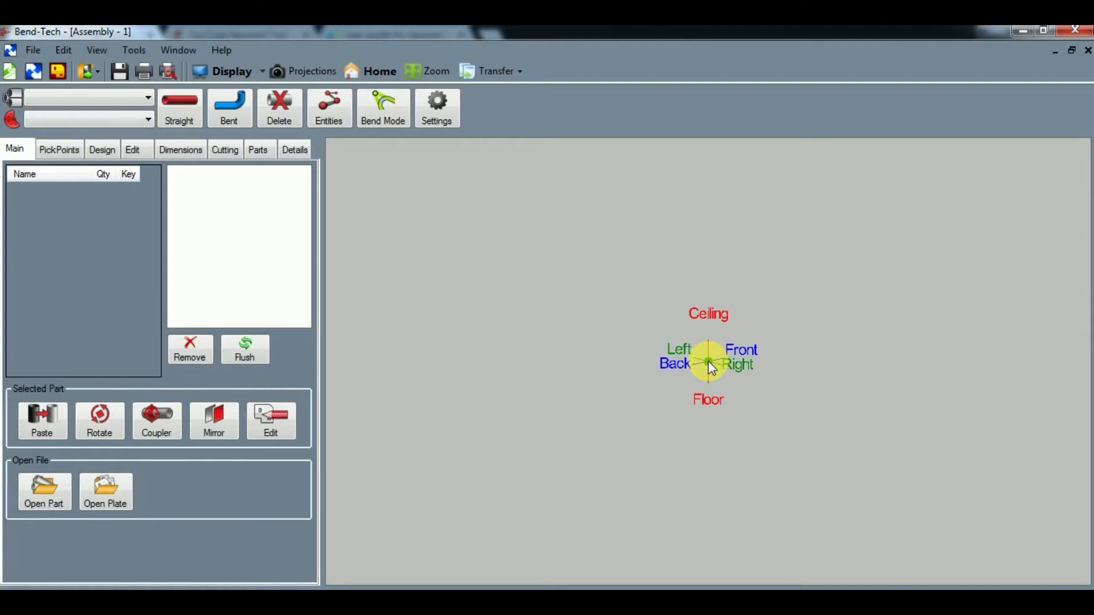
- Add a single pick point 3.125 front, 3.875 left and .75 toward the floor from the origin, clearing the offsets after applying
click(61, 148)
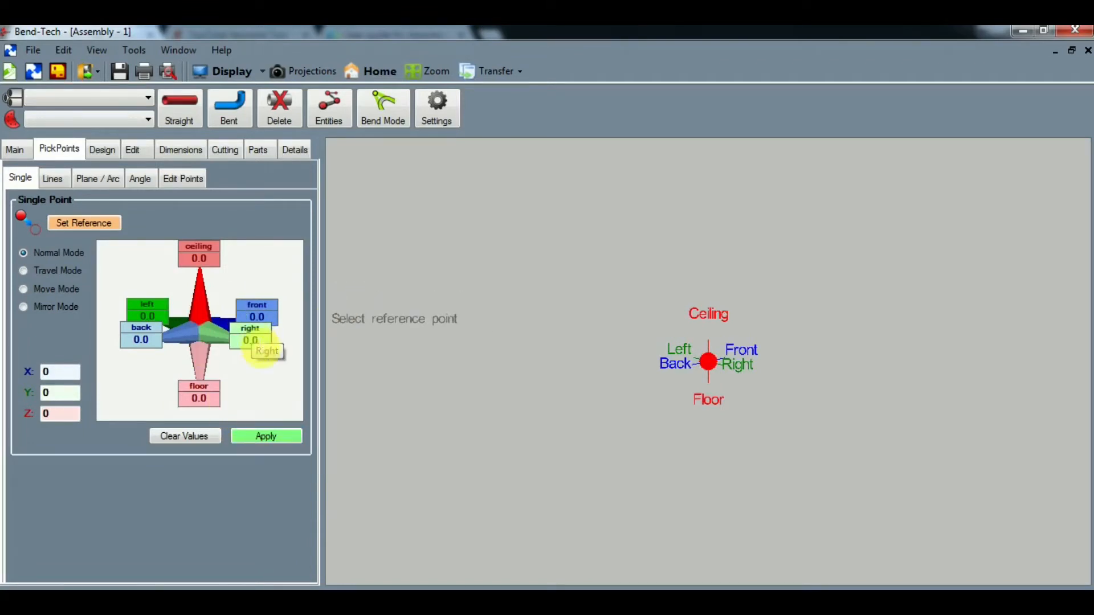
click(258, 322)
text(3.125)
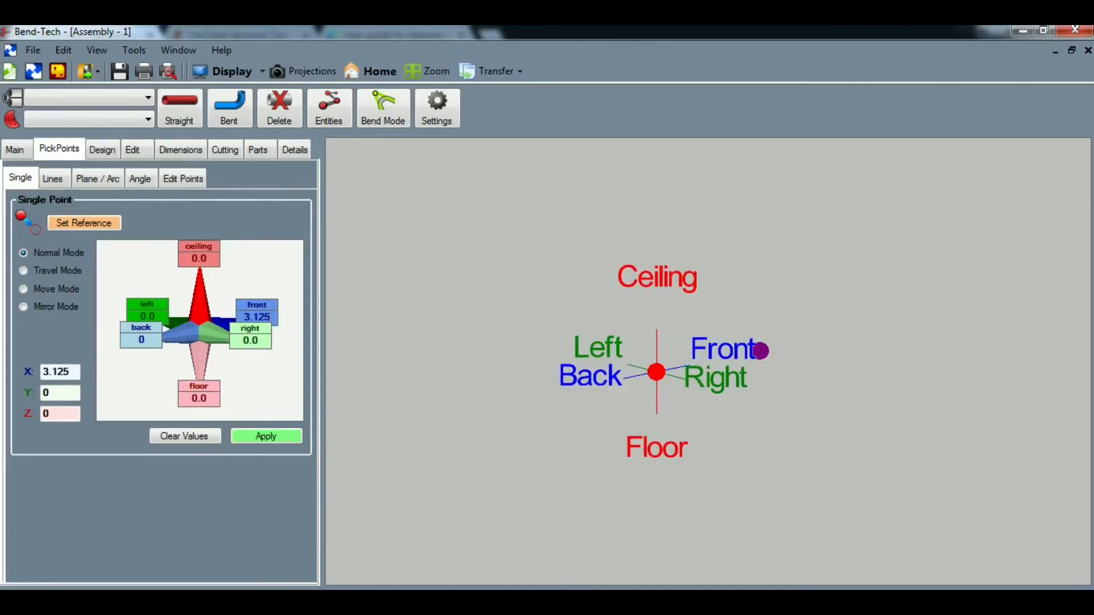
click(145, 318)
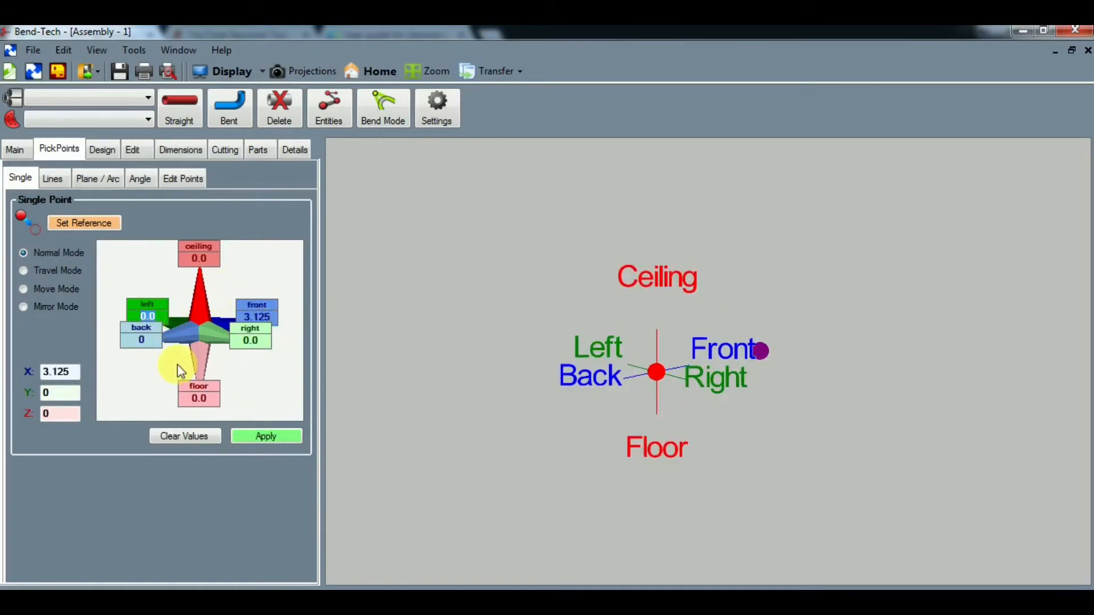
text(3.875)
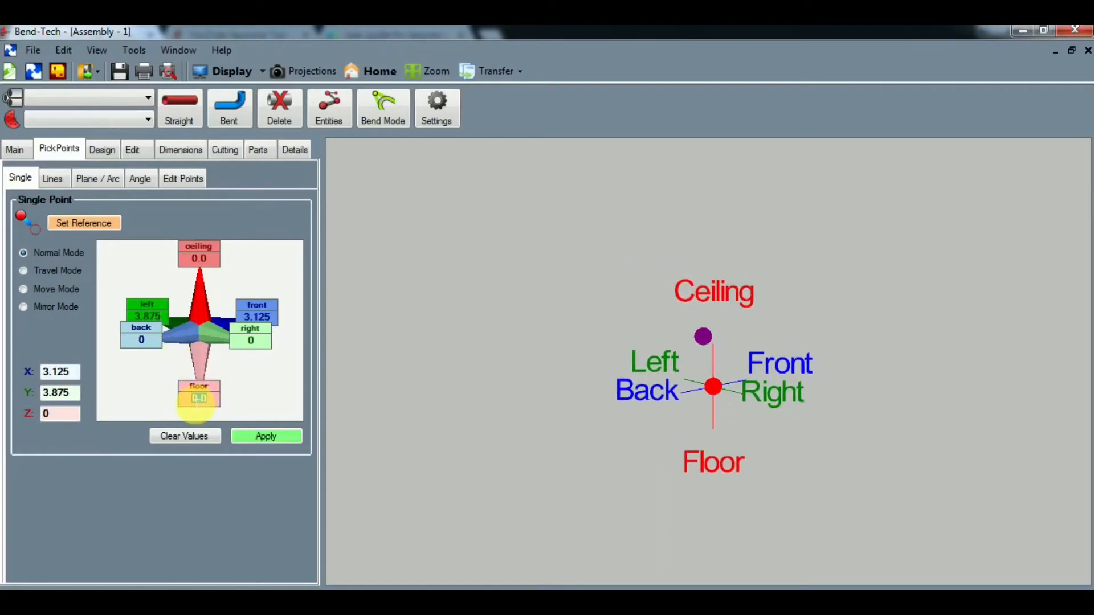
text(-.75)
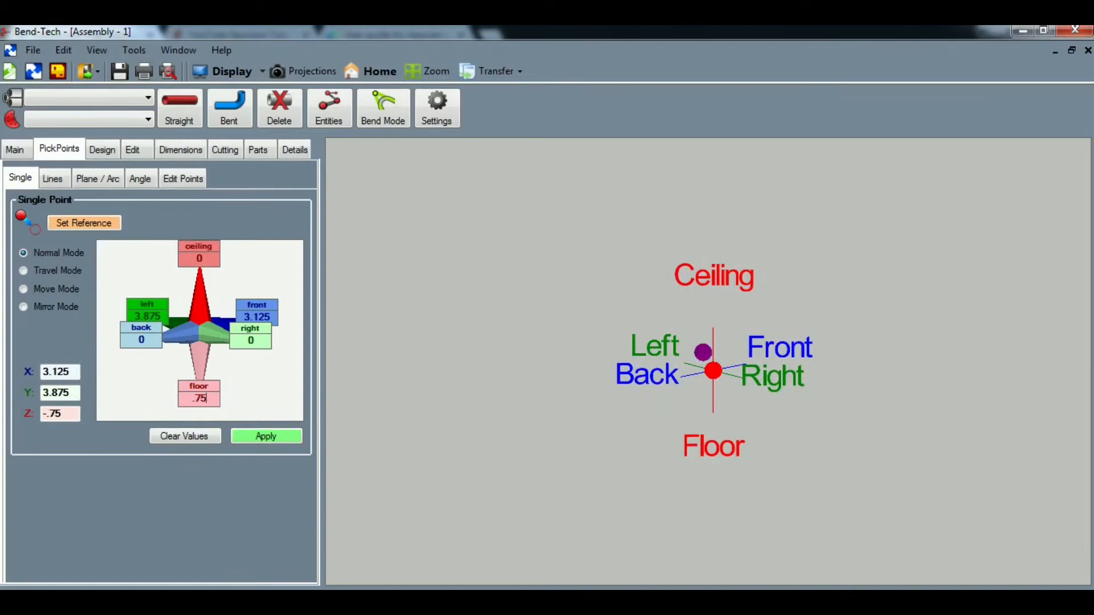
click(267, 436)
middle_drag(801, 378, 758, 452)
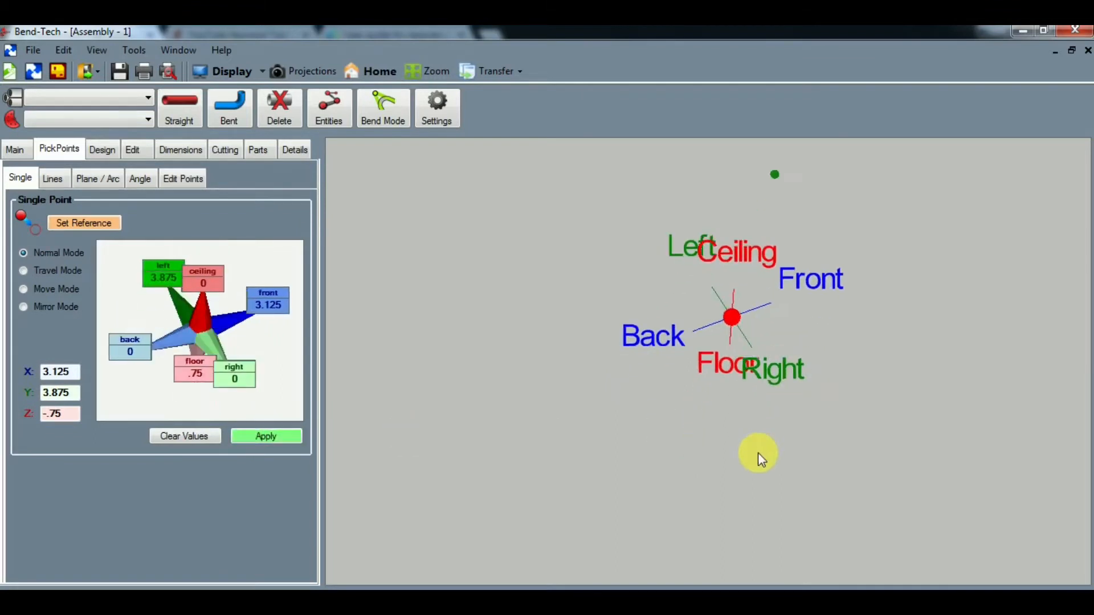
middle_drag(832, 188, 699, 236)
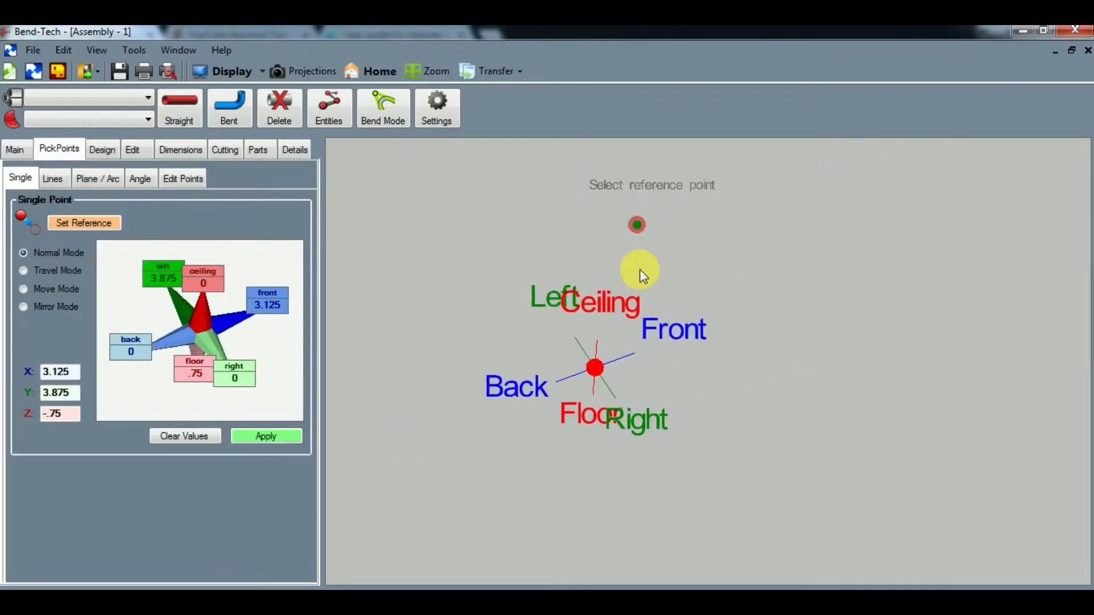
click(186, 436)
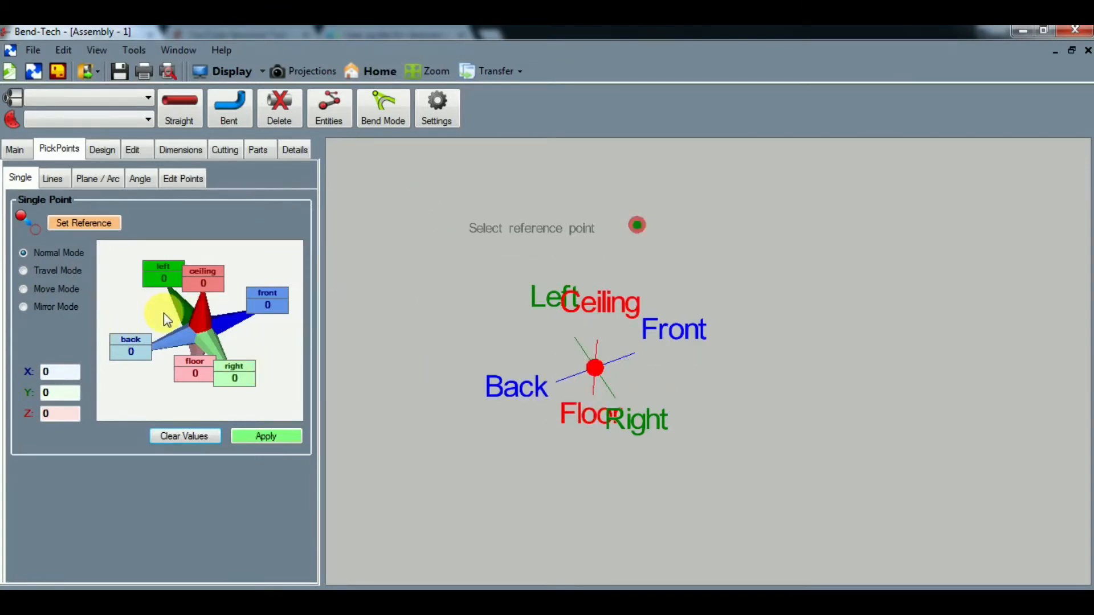
- Add a second pick point 9.375 left, 3.125 back and .75 toward the floor from the origin, clearing the offsets after applying
click(156, 280)
text(9.)
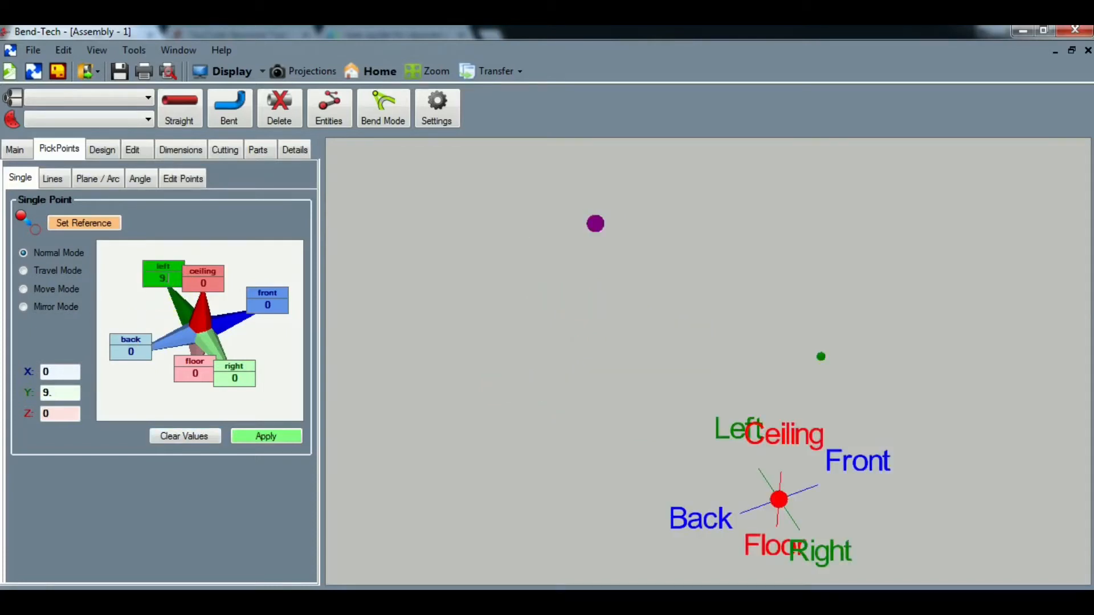
text(375)
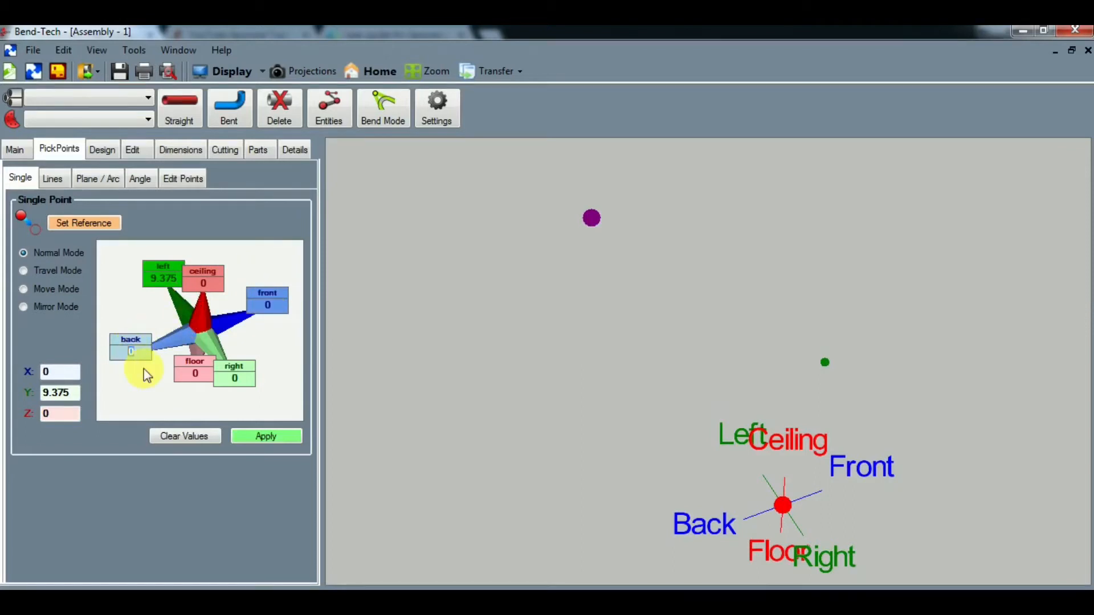
click(131, 351)
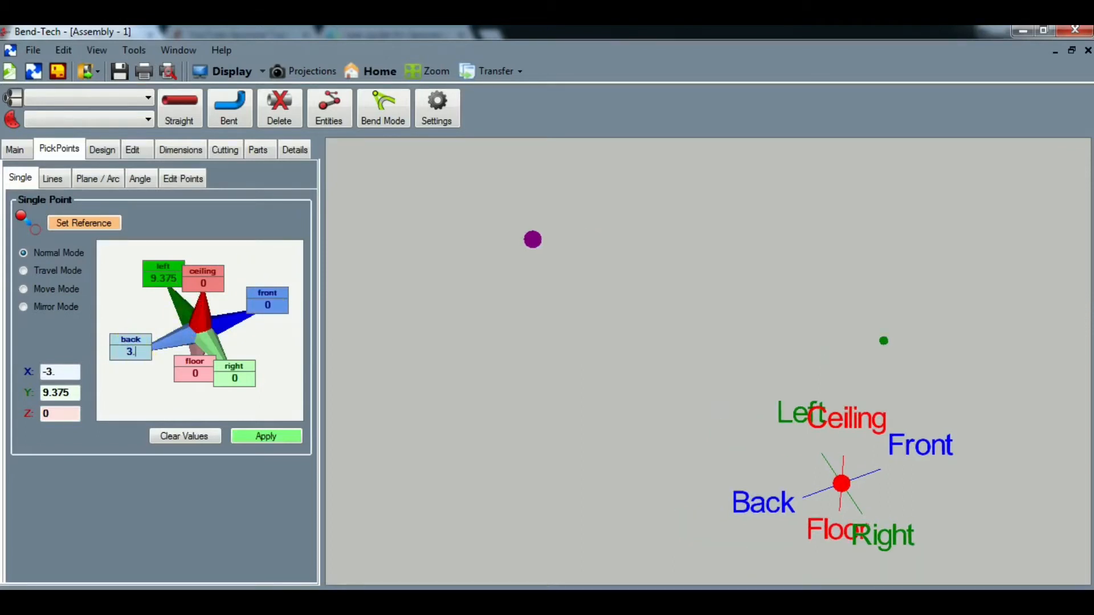
text(3.125)
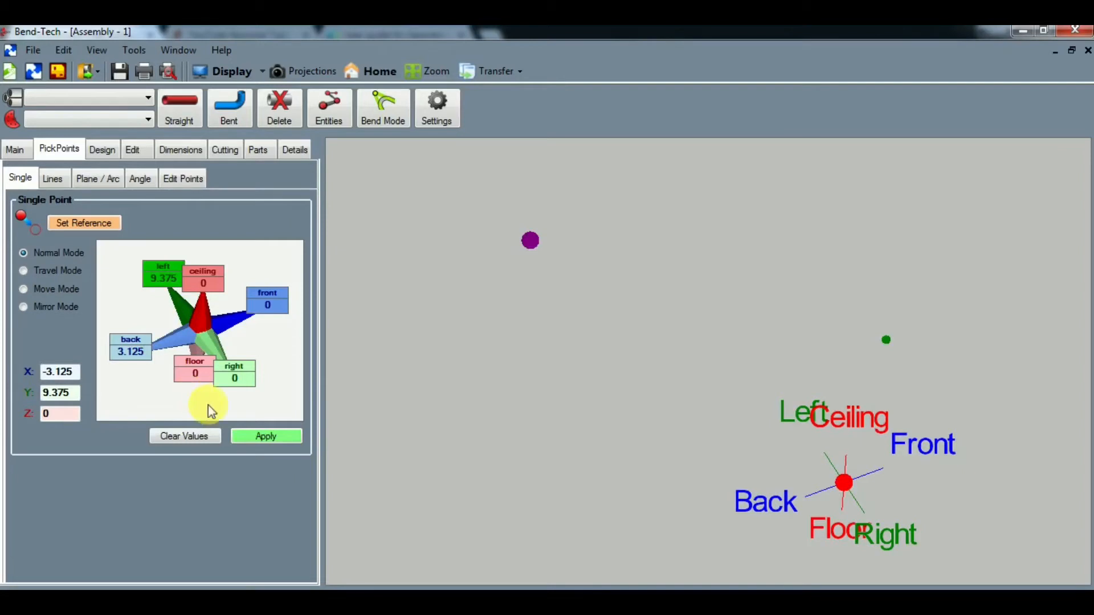
click(194, 374)
text(-.75)
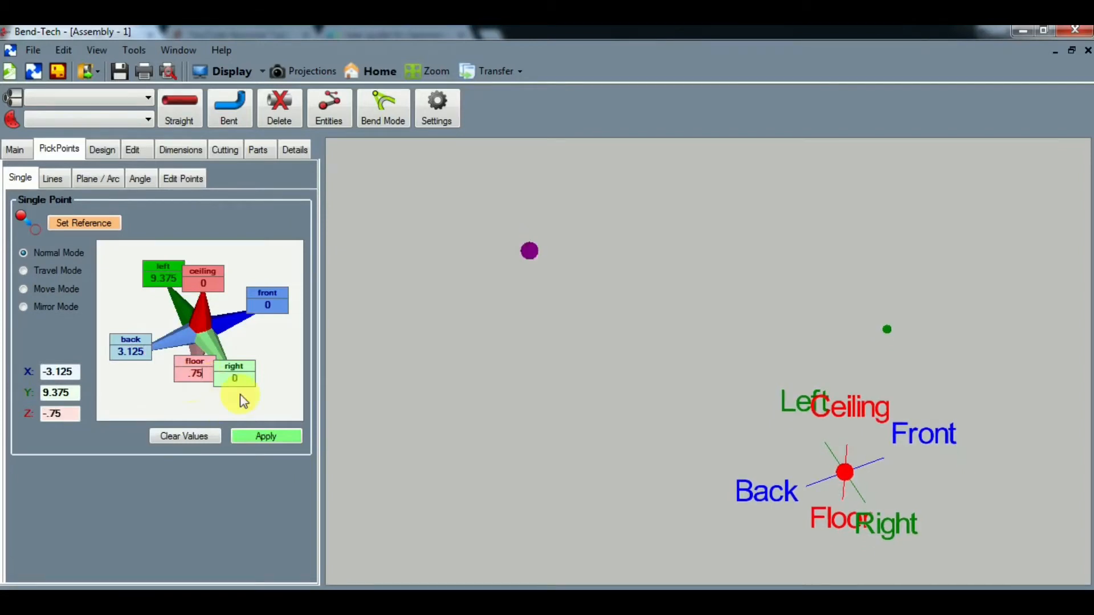
click(269, 436)
click(201, 436)
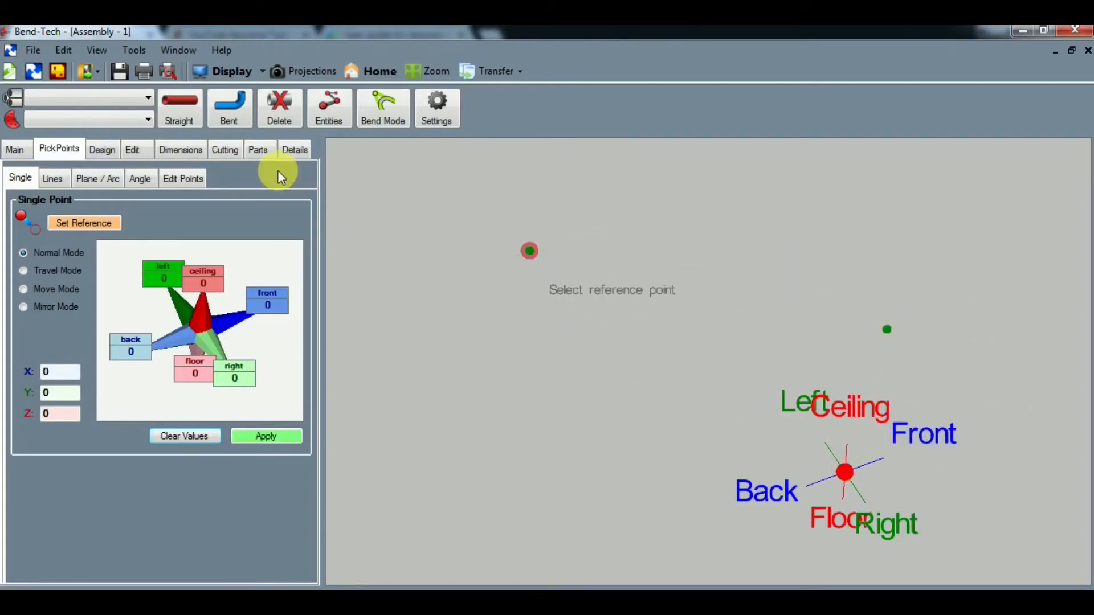
- Switch to the top projection and add a pick point 1 in front of the origin
click(303, 69)
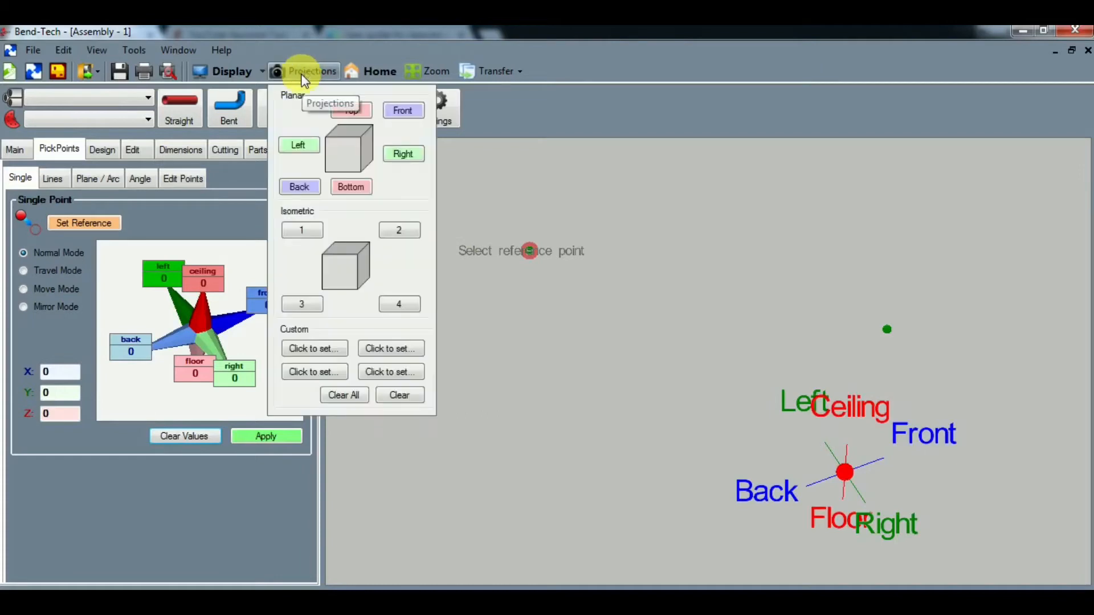
click(348, 109)
scroll(624, 359, down, 5)
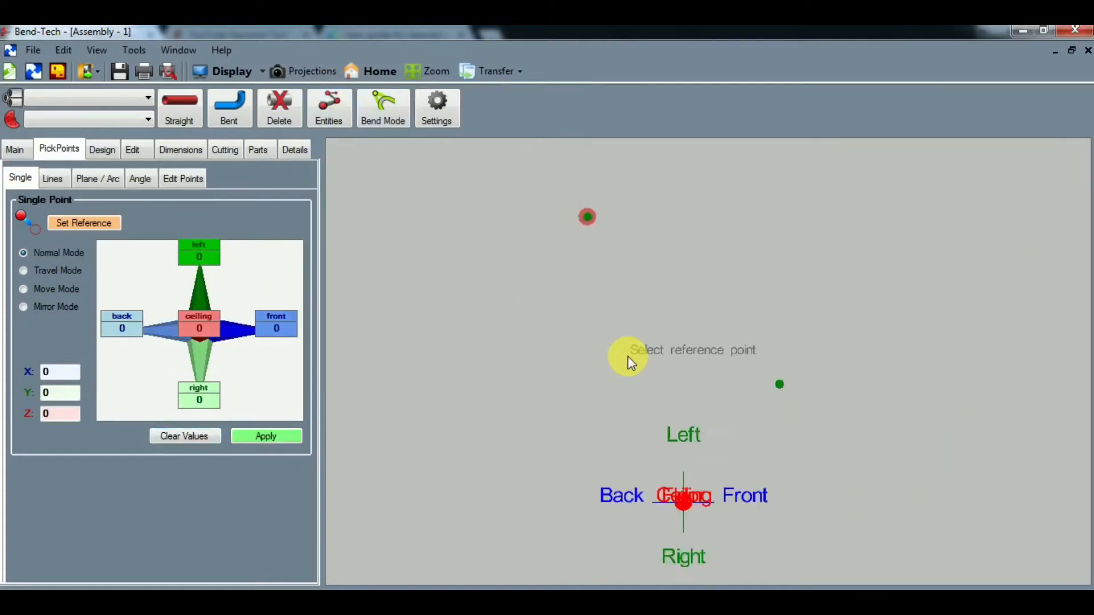
middle_drag(626, 360, 588, 330)
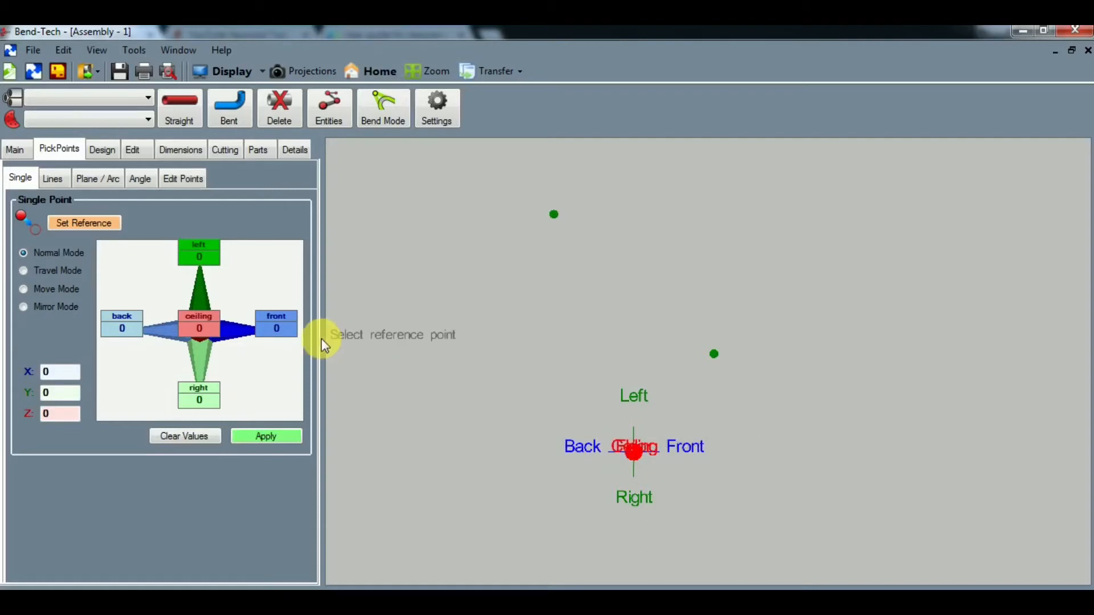
click(276, 328)
text(1)
click(286, 436)
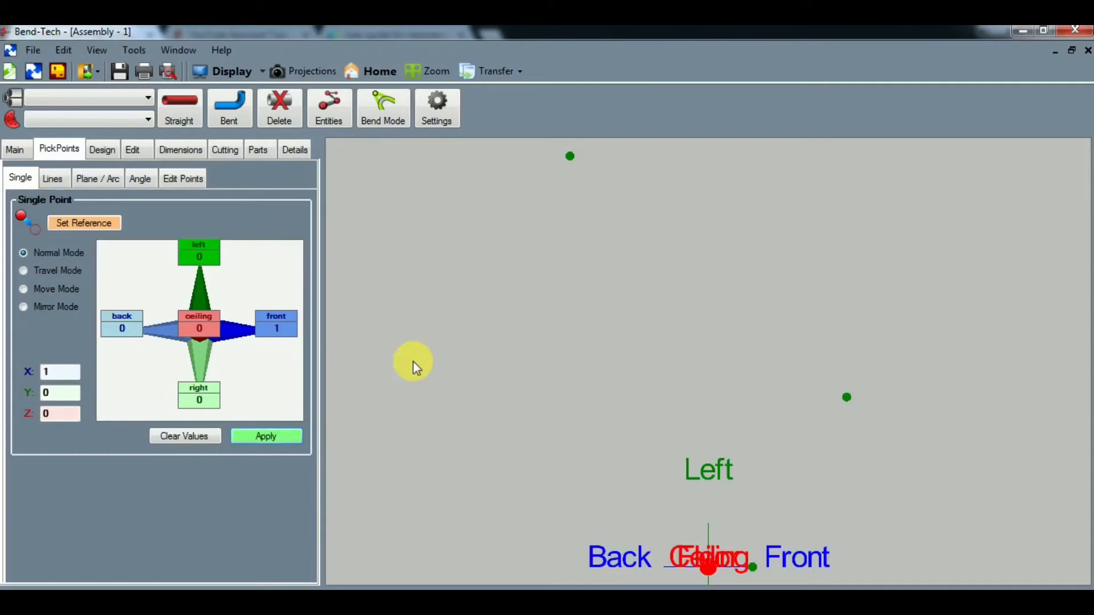
- Make the back-left pick point the reference, add a point 1 in front of it, and clear the offset values
click(571, 157)
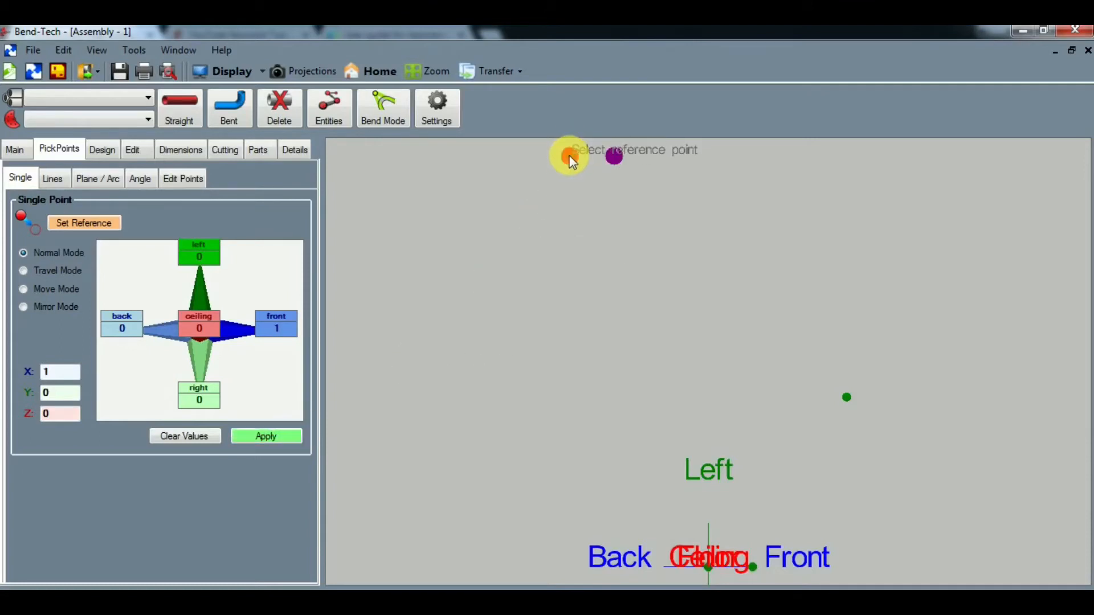
click(273, 436)
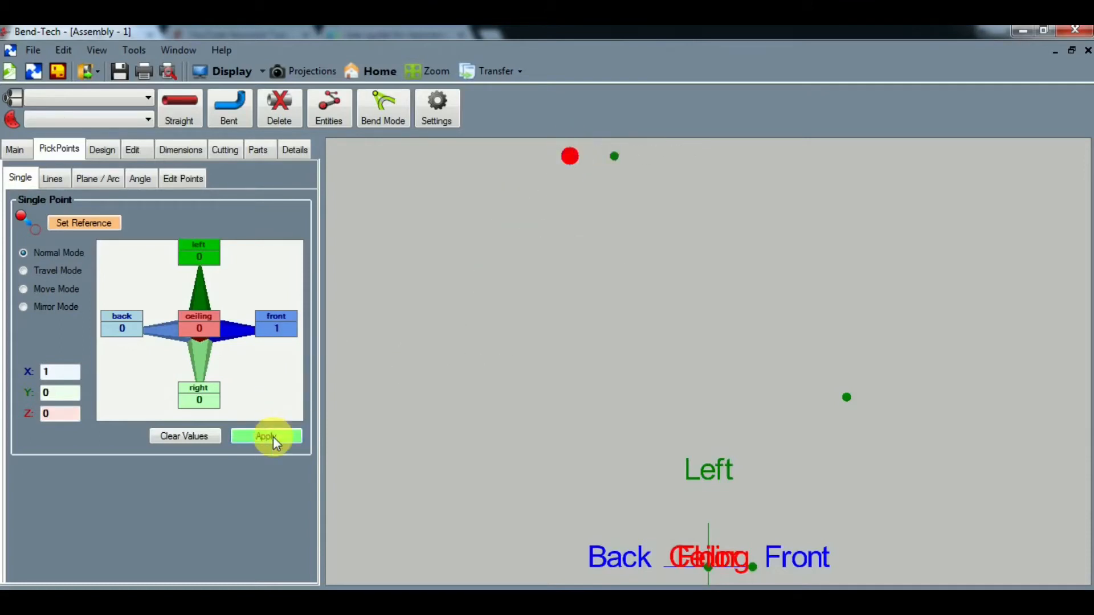
click(194, 435)
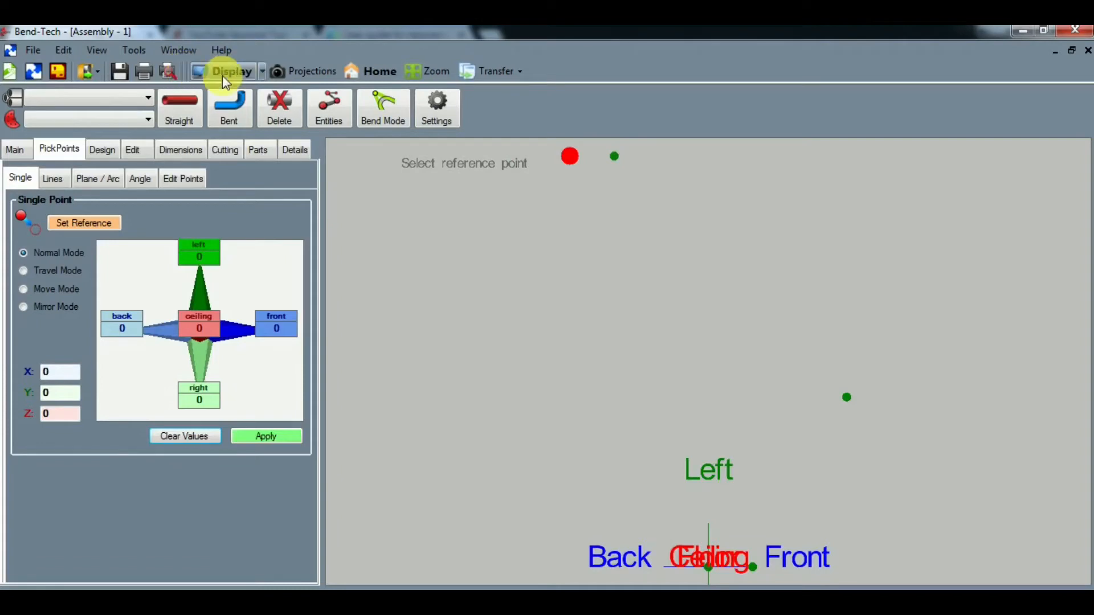
- Choose the .75" OD x .058" Wall tube and the M54 - .75" Round (2.25 clr) die for new parts
click(115, 97)
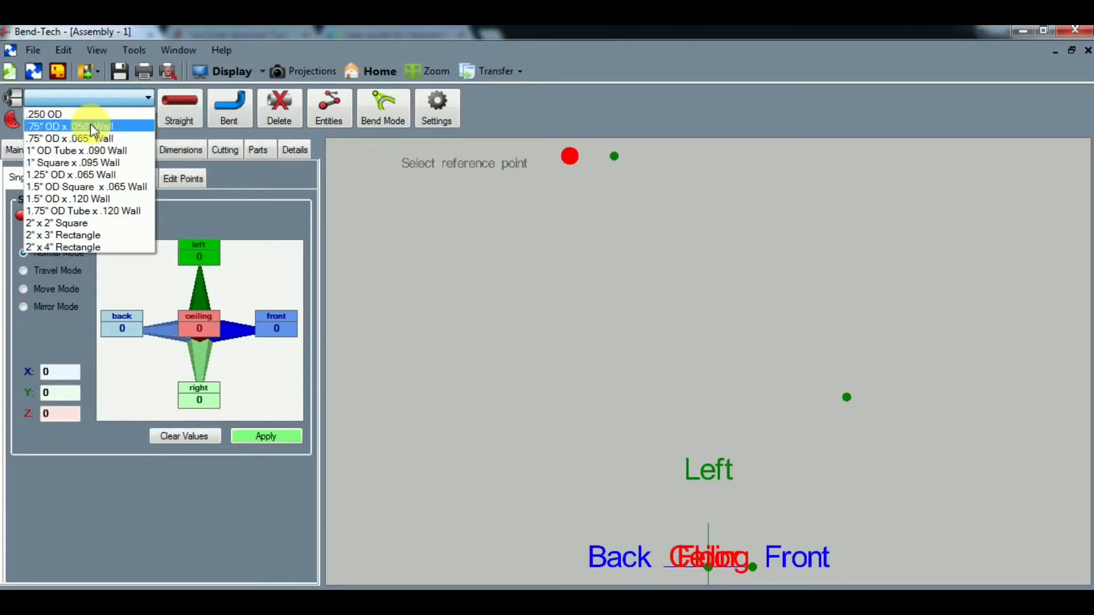
click(94, 127)
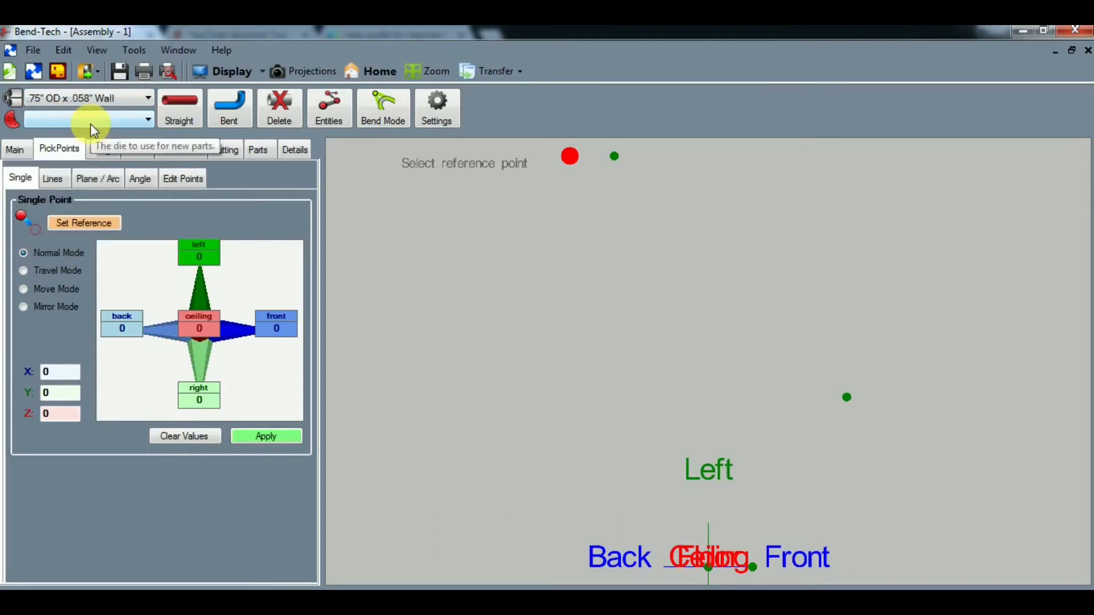
click(90, 121)
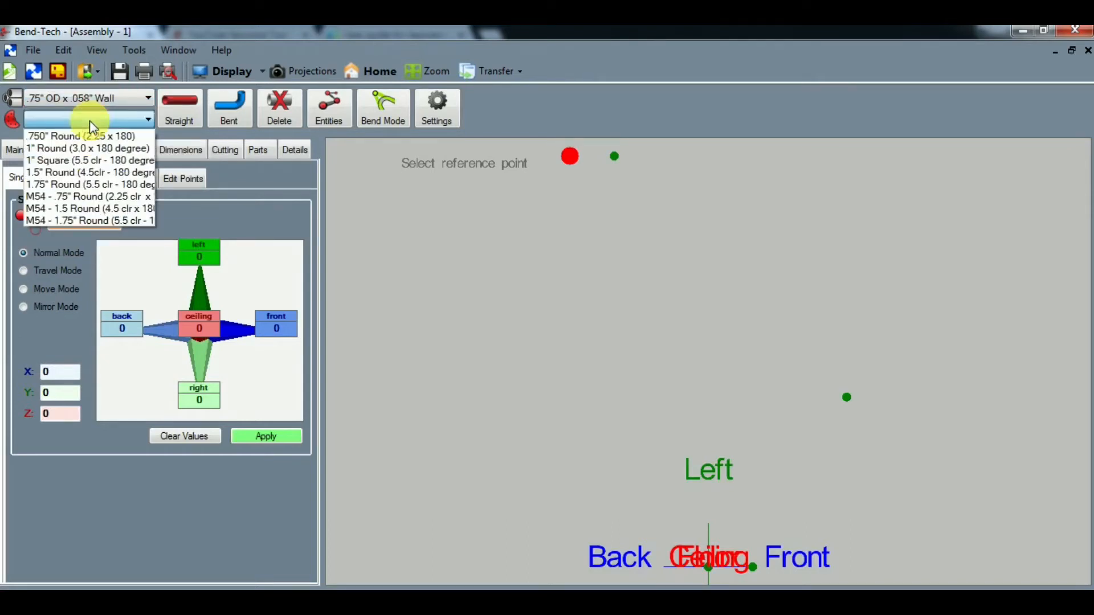
click(83, 199)
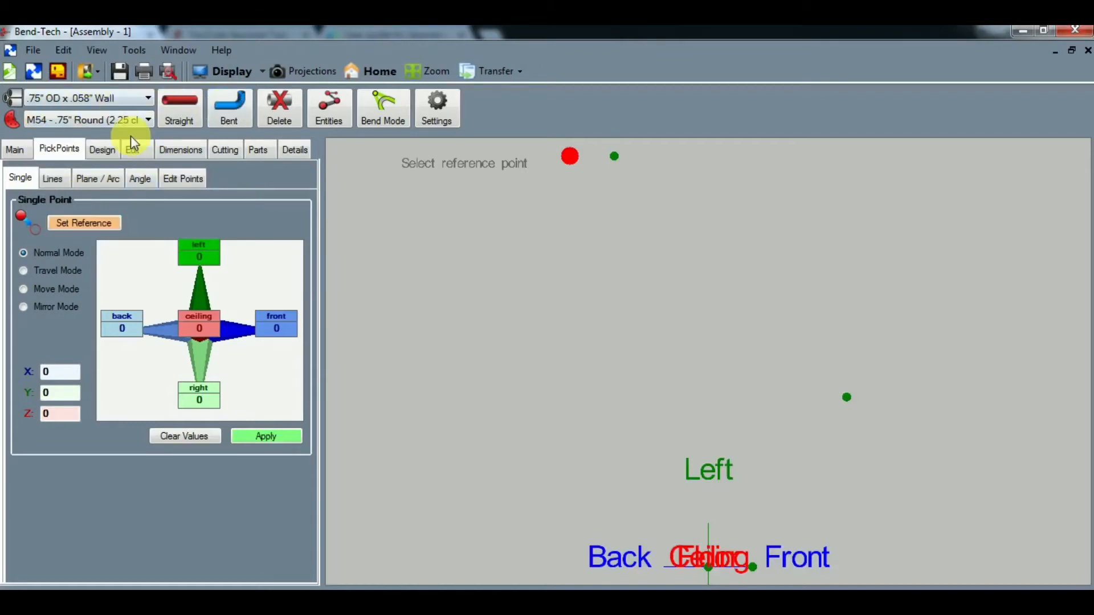
- Create a one-bend tube from the back-left point through its front offset point to the shared front point, keeping the default part name
click(228, 112)
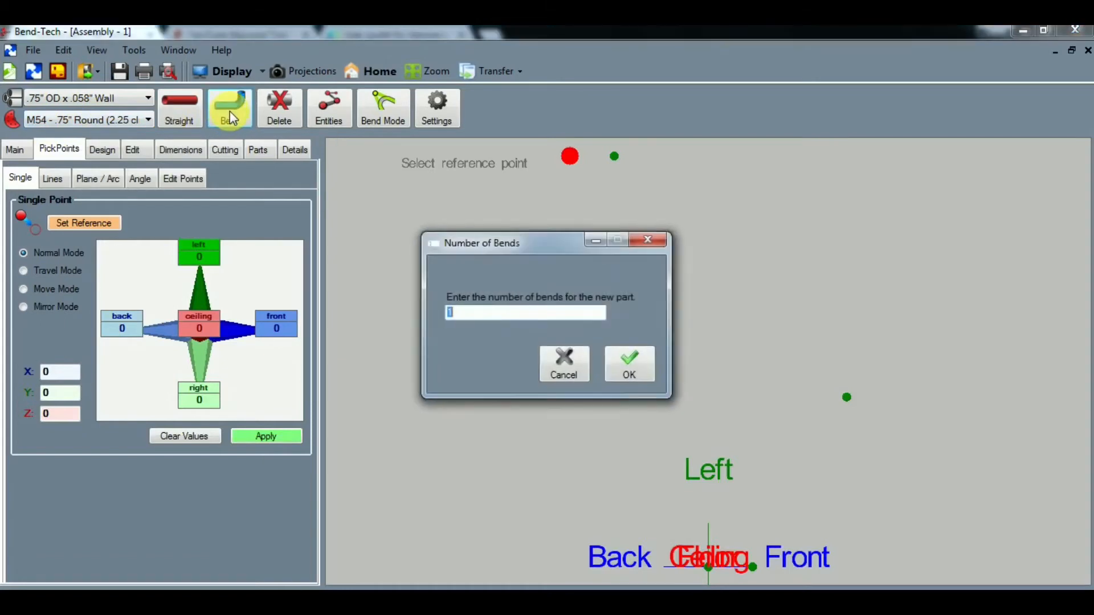
click(627, 371)
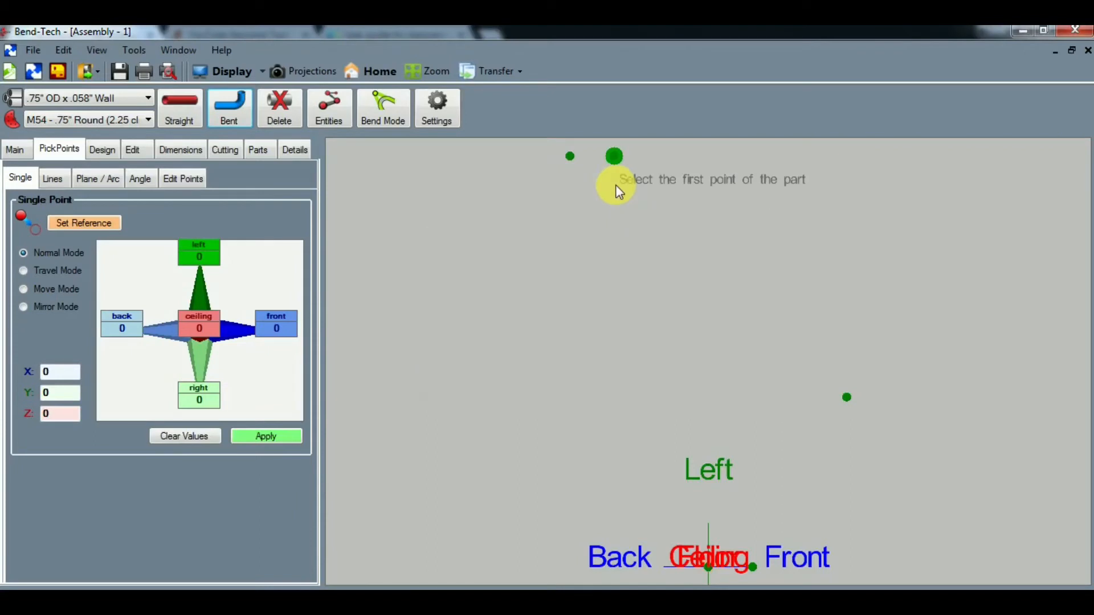
click(570, 156)
click(613, 155)
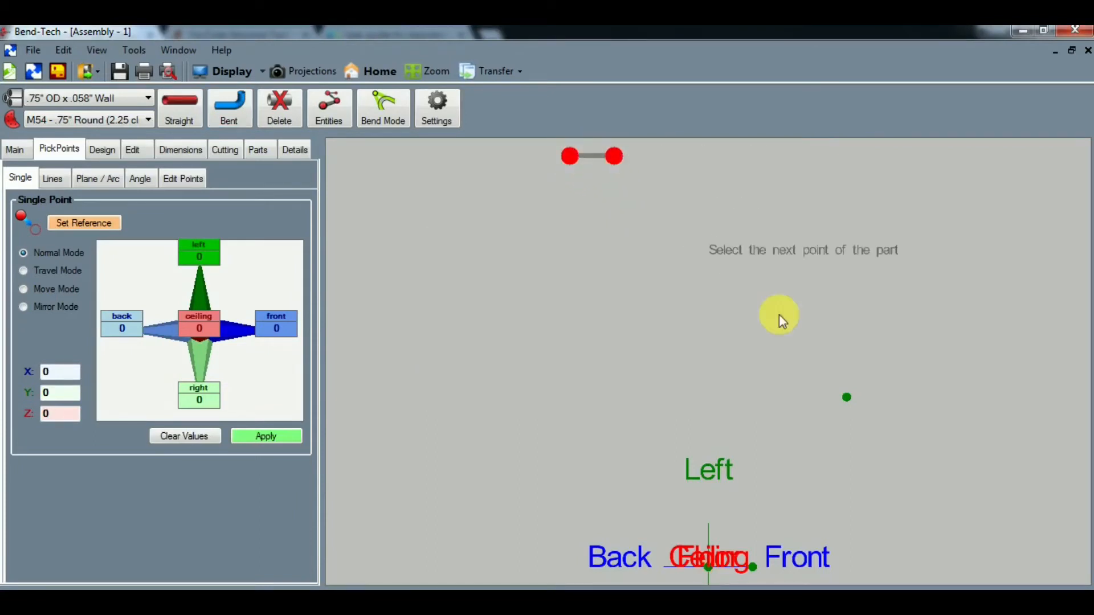
click(846, 397)
click(630, 367)
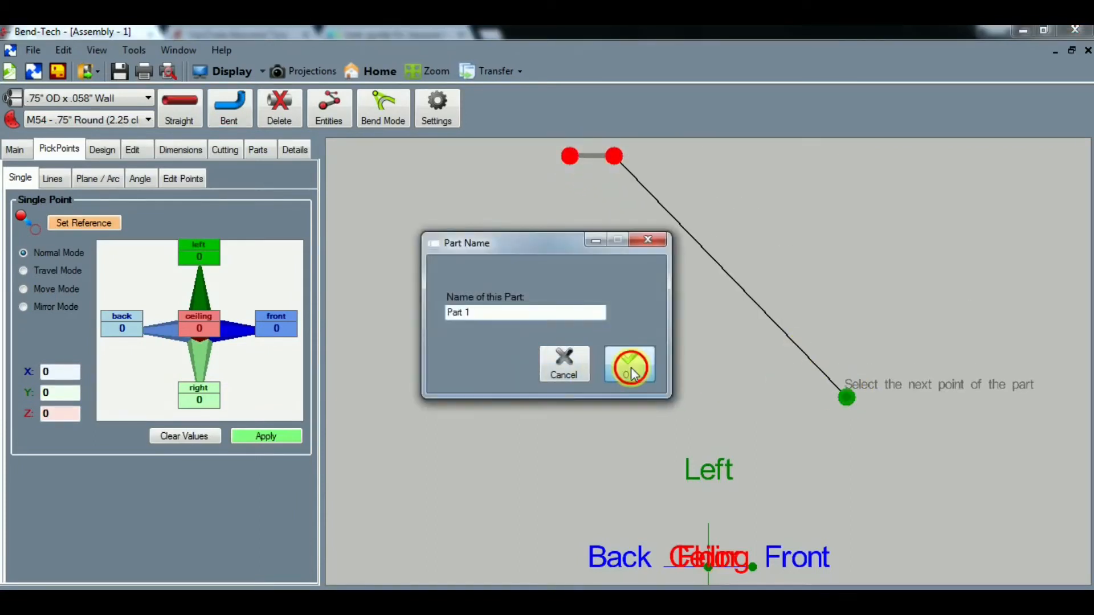
- Create a second one-bend tube from the origin through its front offset point to the shared front point, keeping the default part name
click(236, 108)
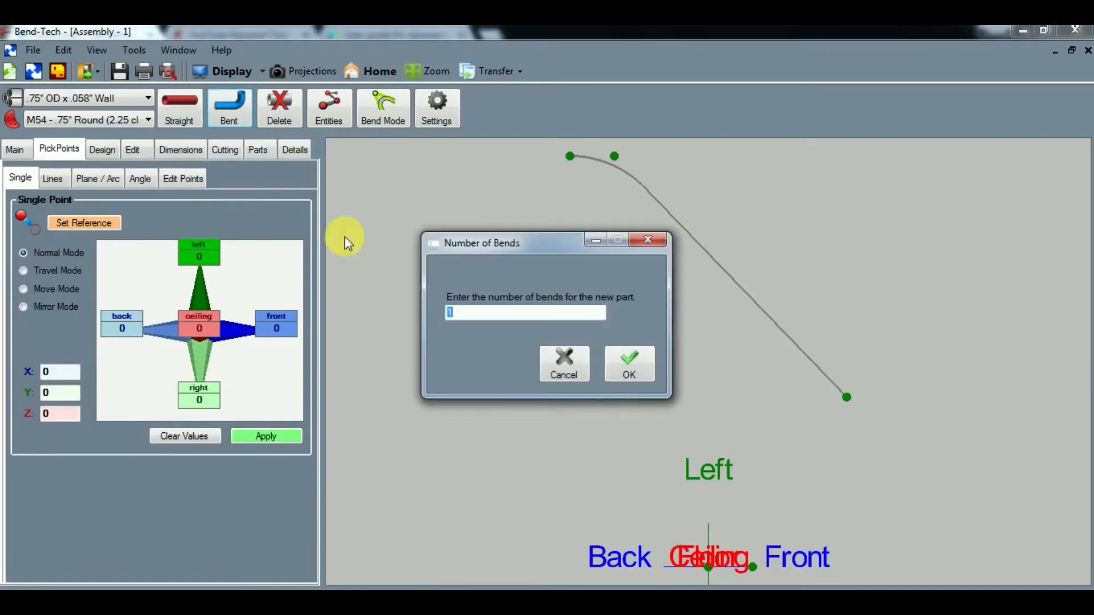
click(628, 376)
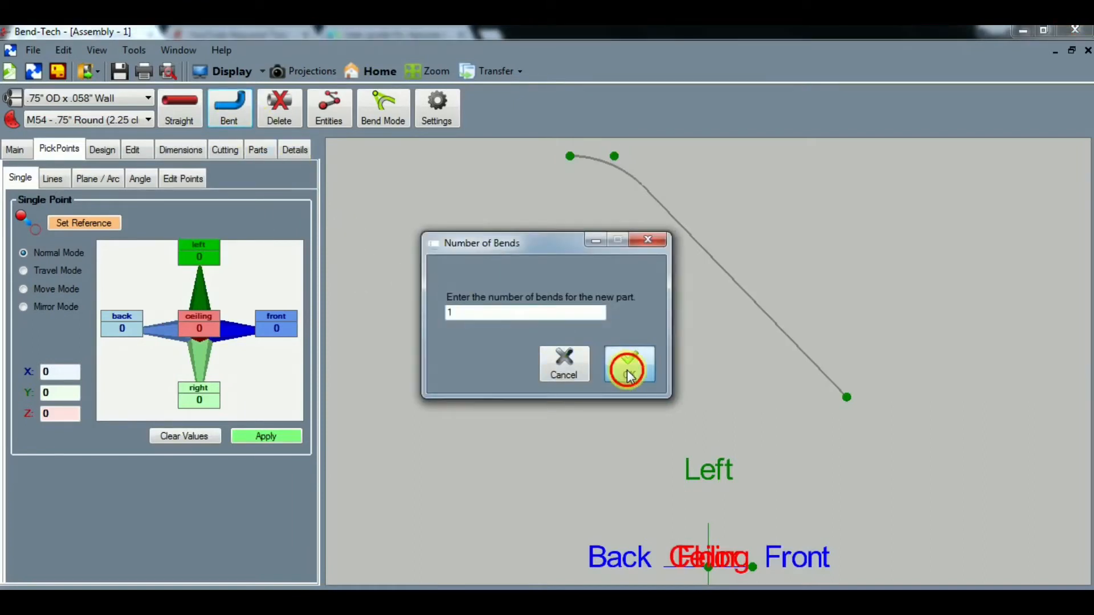
click(708, 567)
click(751, 567)
click(847, 397)
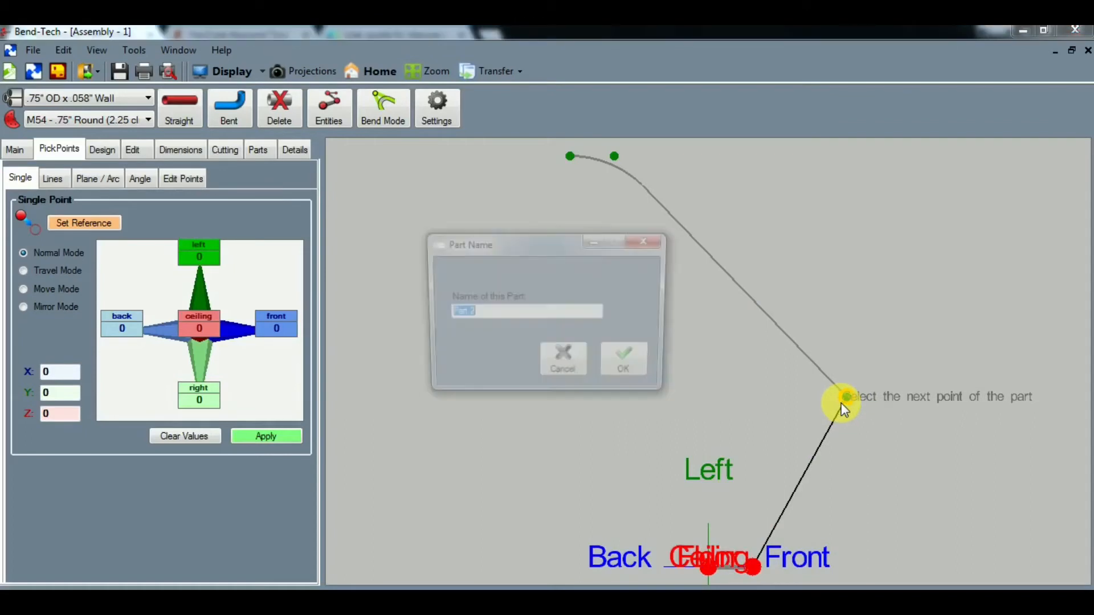
click(619, 371)
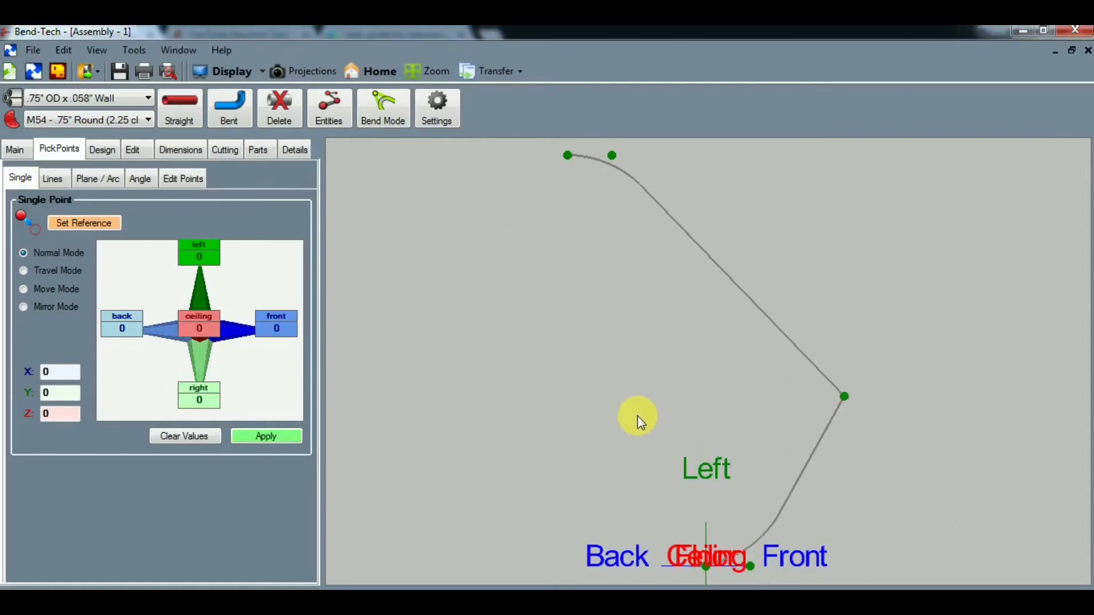
- Examine the two bent tubes as solids from several angles, focusing on where their ends meet at the shared front point
click(218, 73)
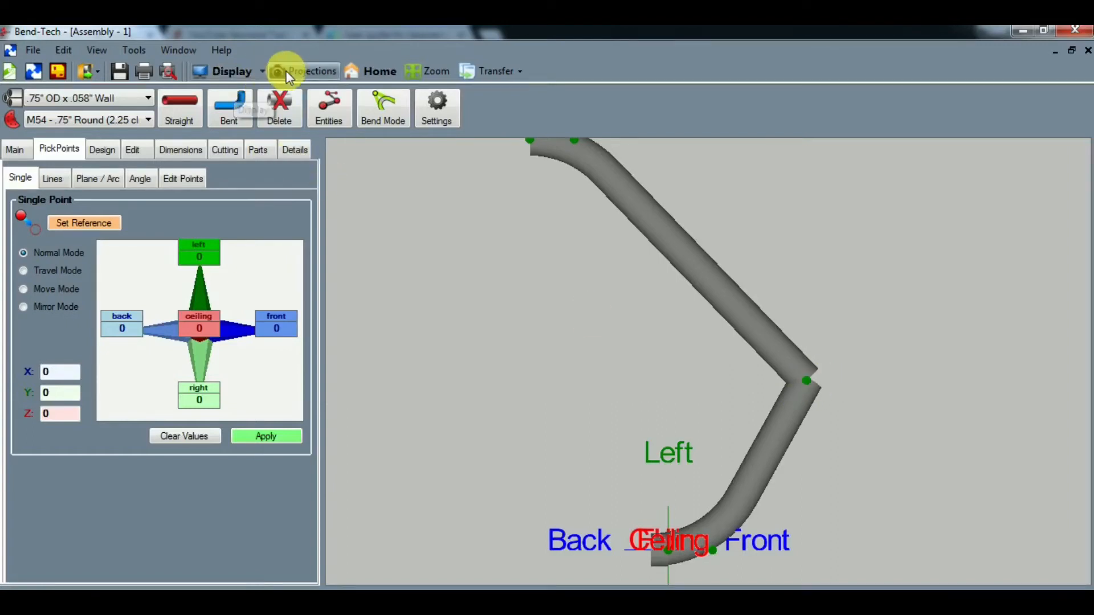
click(368, 71)
drag(775, 442, 639, 482)
right_drag(750, 386, 422, 403)
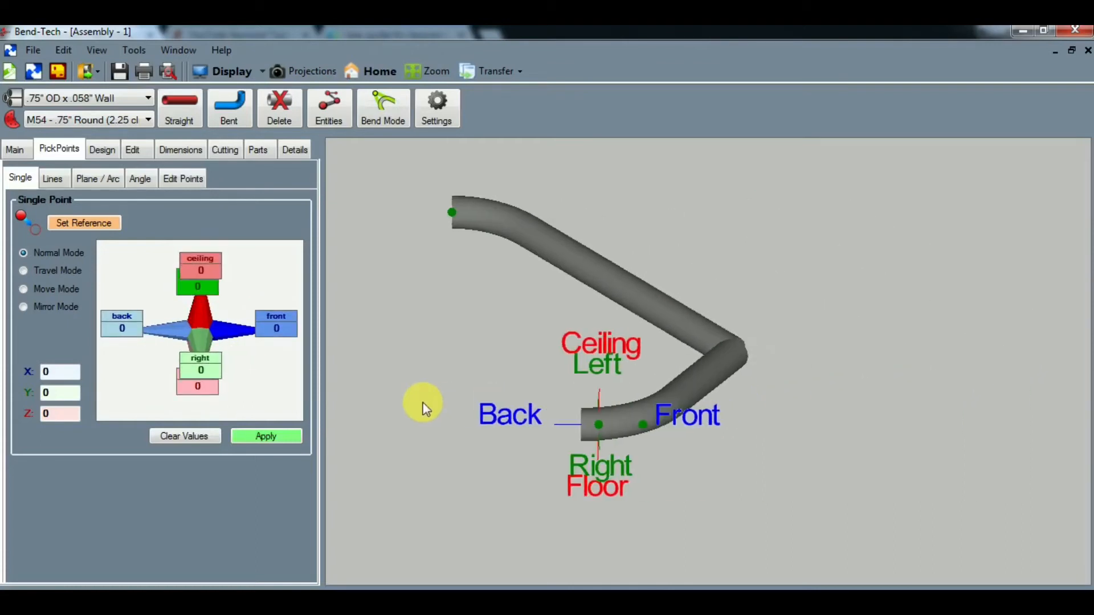
drag(772, 334, 701, 320)
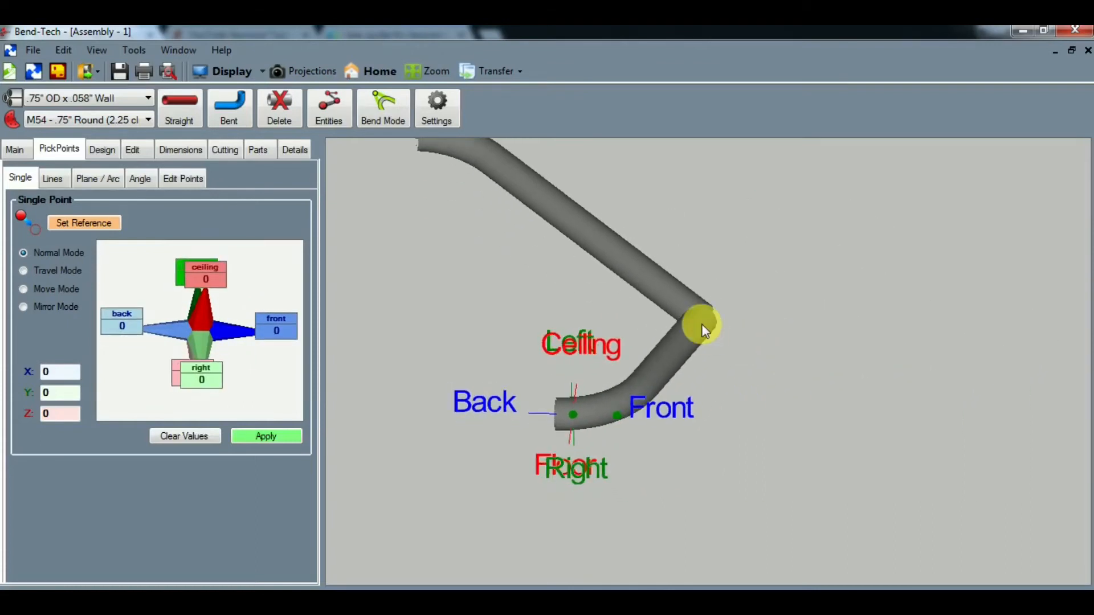
right_drag(700, 299, 693, 336)
click(72, 144)
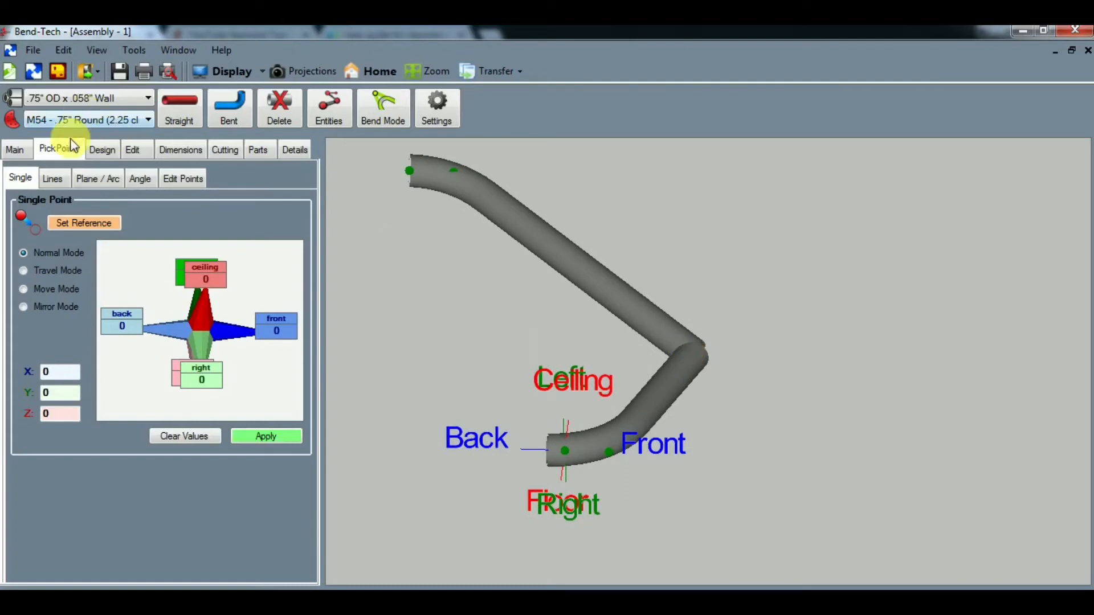
click(23, 149)
click(56, 148)
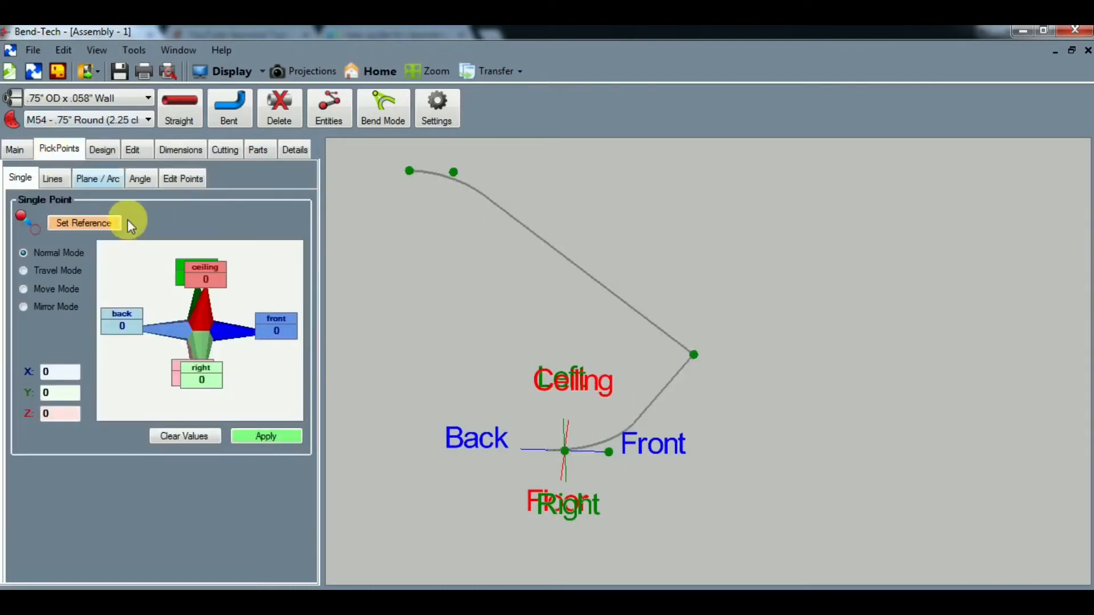
- Make the shared front point the reference and add a pick point .5 toward the ceiling from it
click(182, 436)
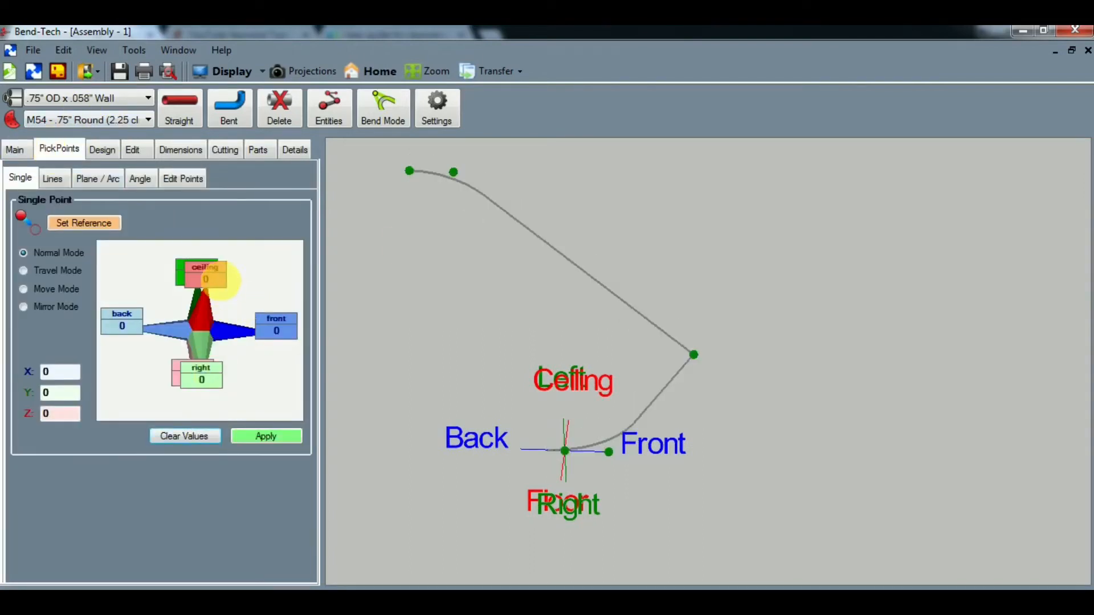
click(220, 280)
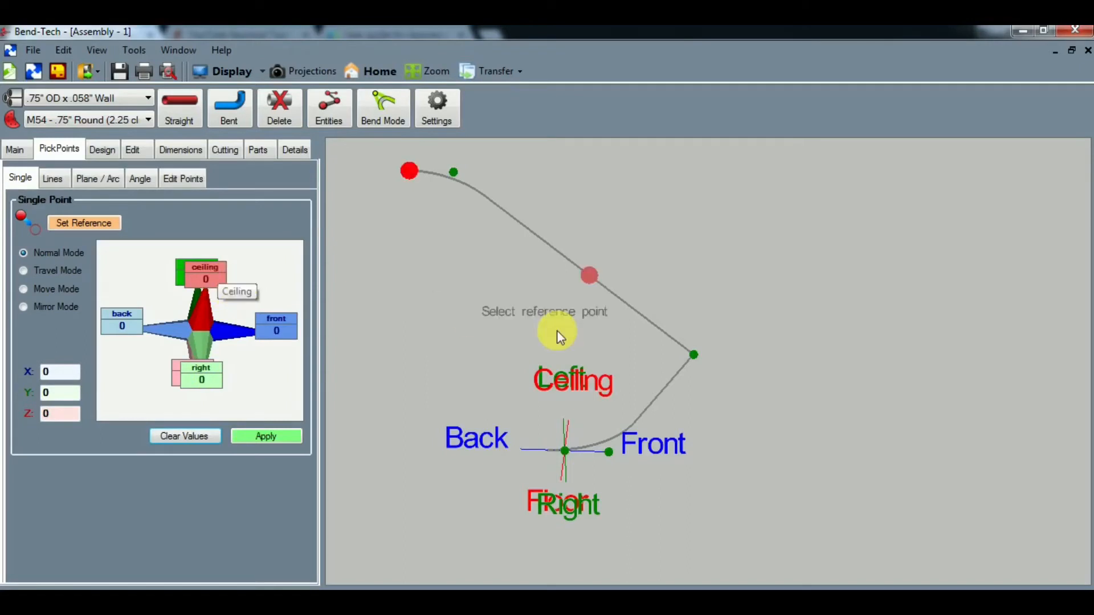
click(693, 353)
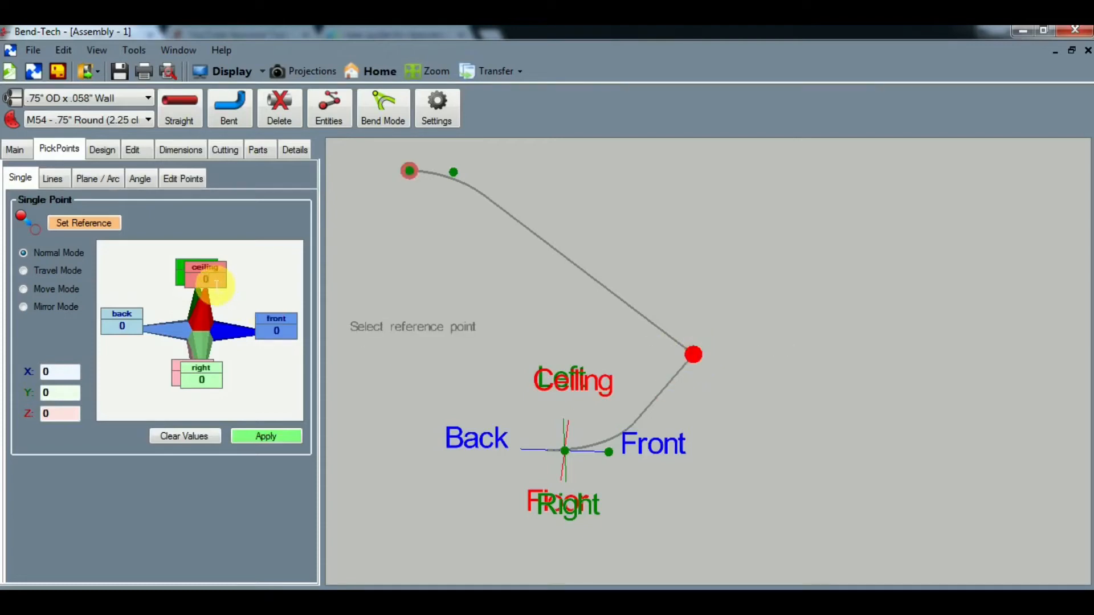
text(.5)
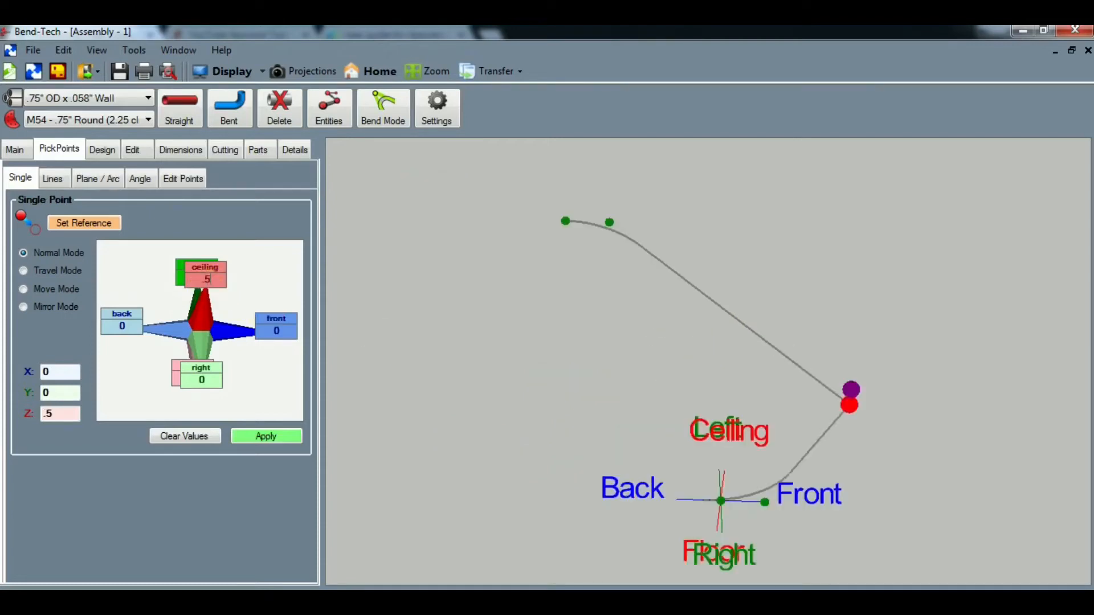
click(264, 437)
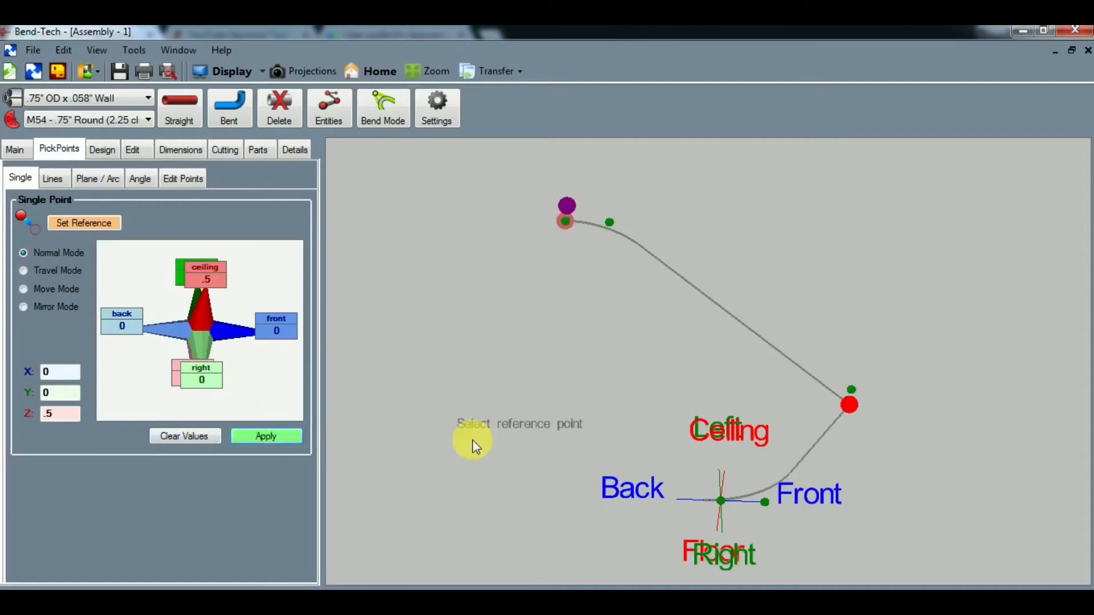
- Add a pick point .5 toward the floor from the shared front point, keeping that point as the reference
drag(491, 455, 537, 463)
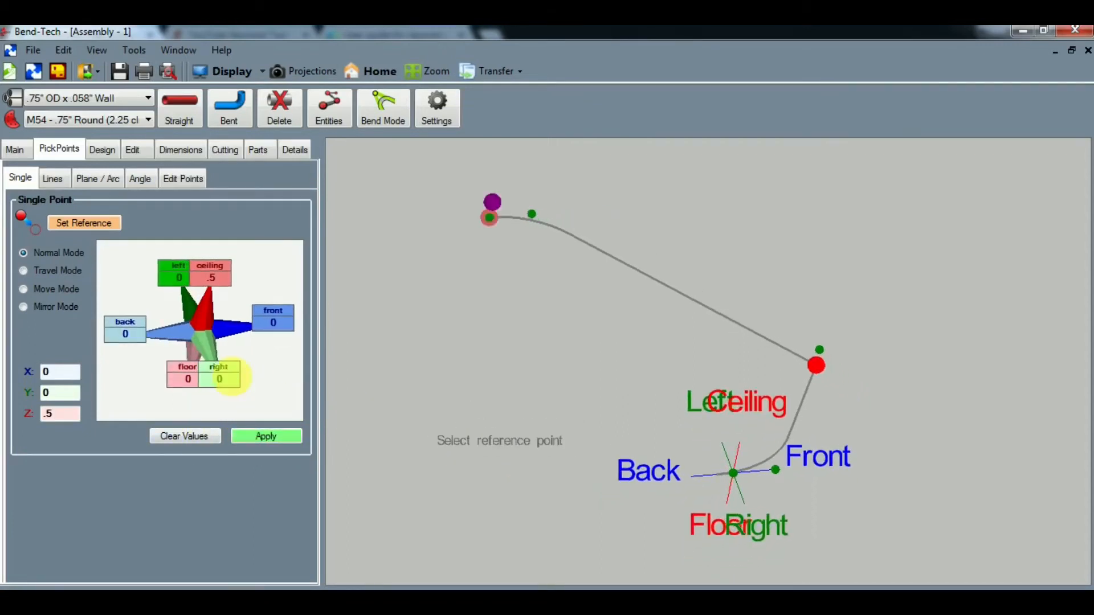
drag(196, 382, 178, 389)
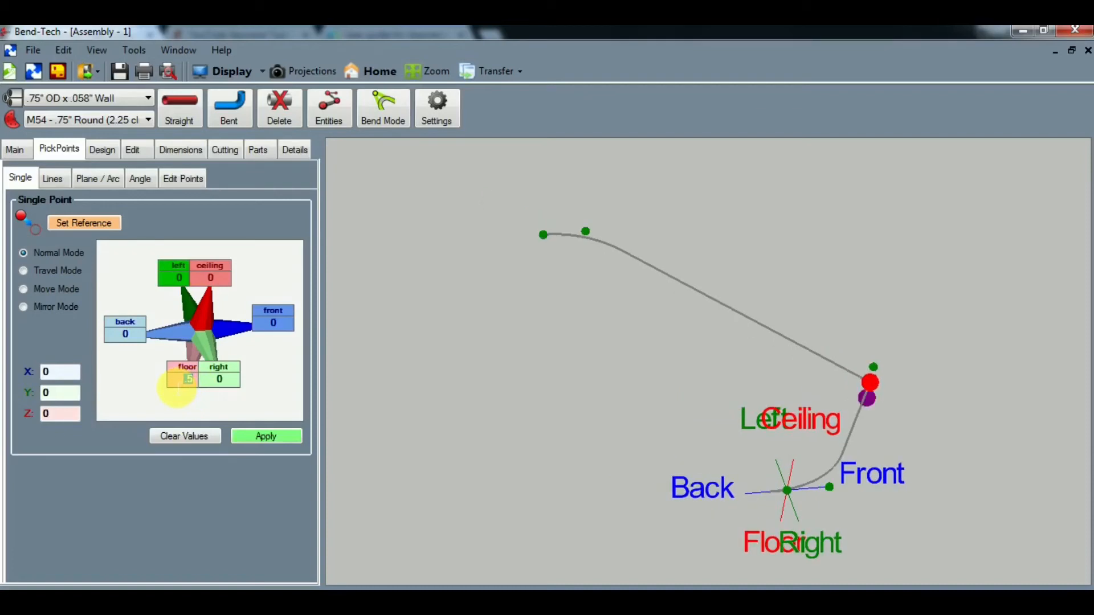
click(267, 436)
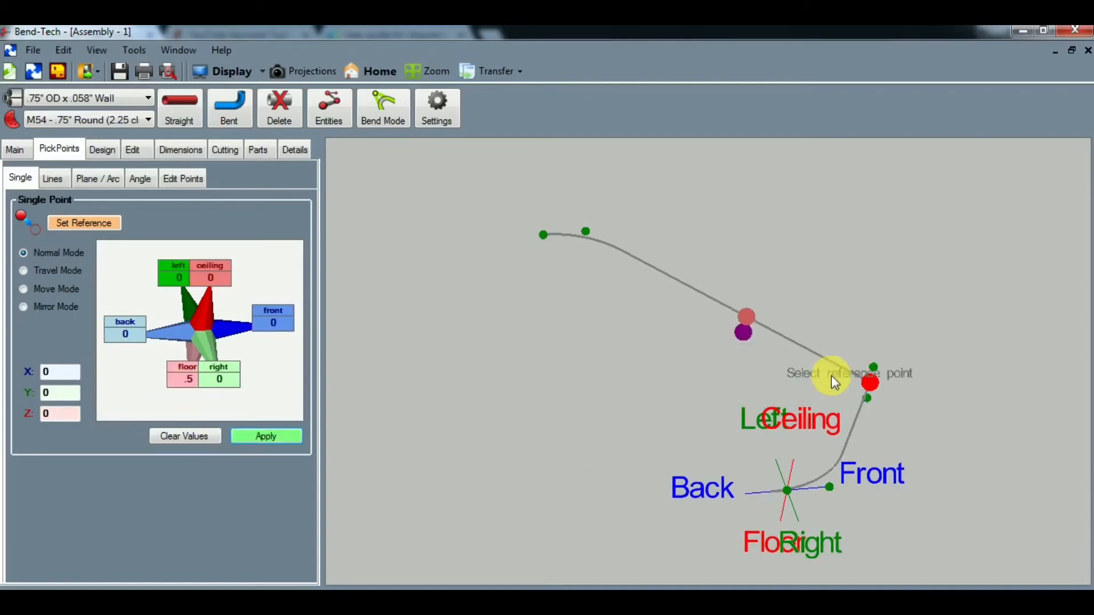
click(870, 385)
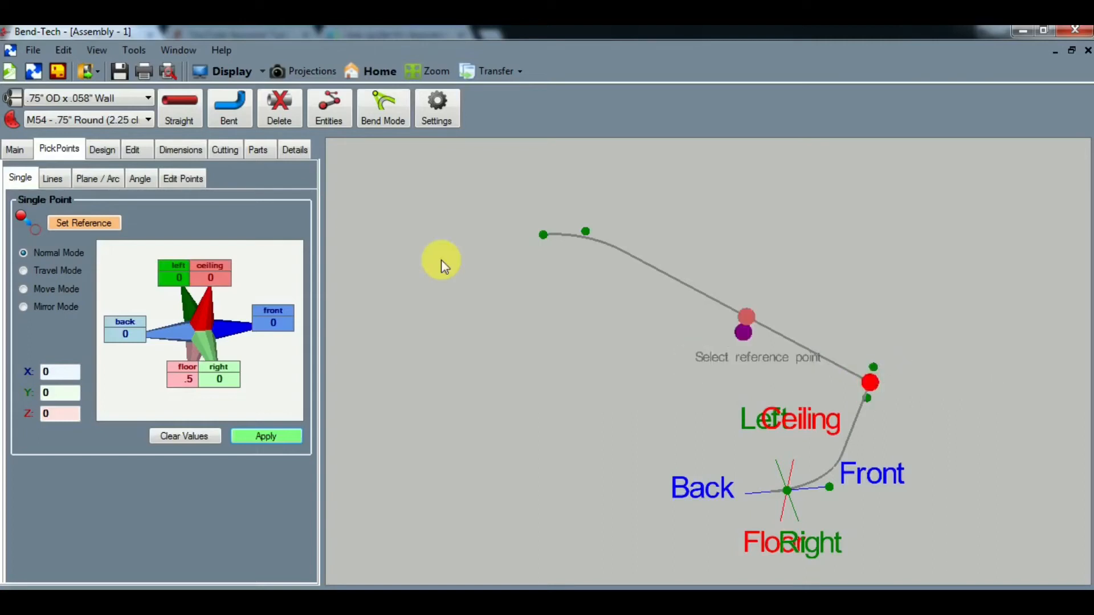
- Create a straight part in 1" OD Tube x .090 Wall from the upper offset point to the lower one at the shared front point
click(80, 98)
click(65, 151)
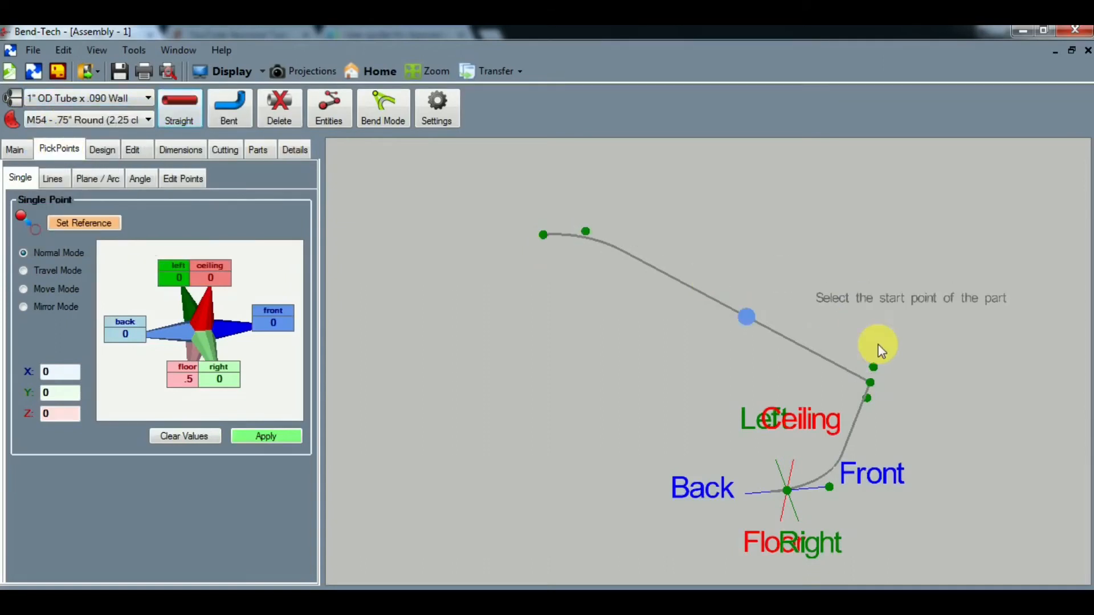
click(874, 369)
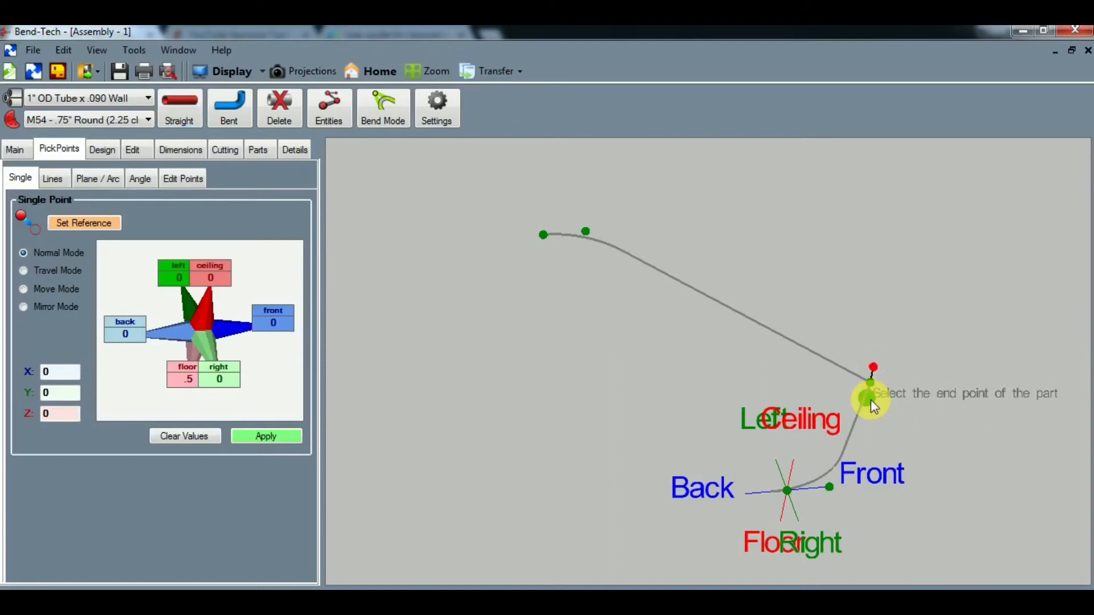
click(870, 399)
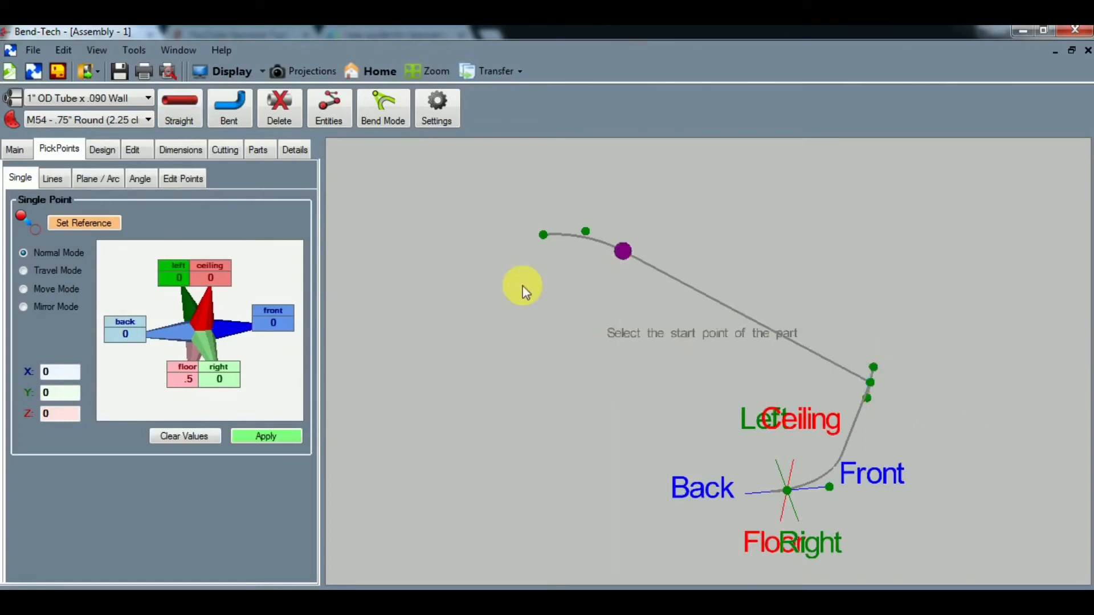
- Examine the short vertical tube and its joints with both bent tubes as solids from several angles
click(208, 69)
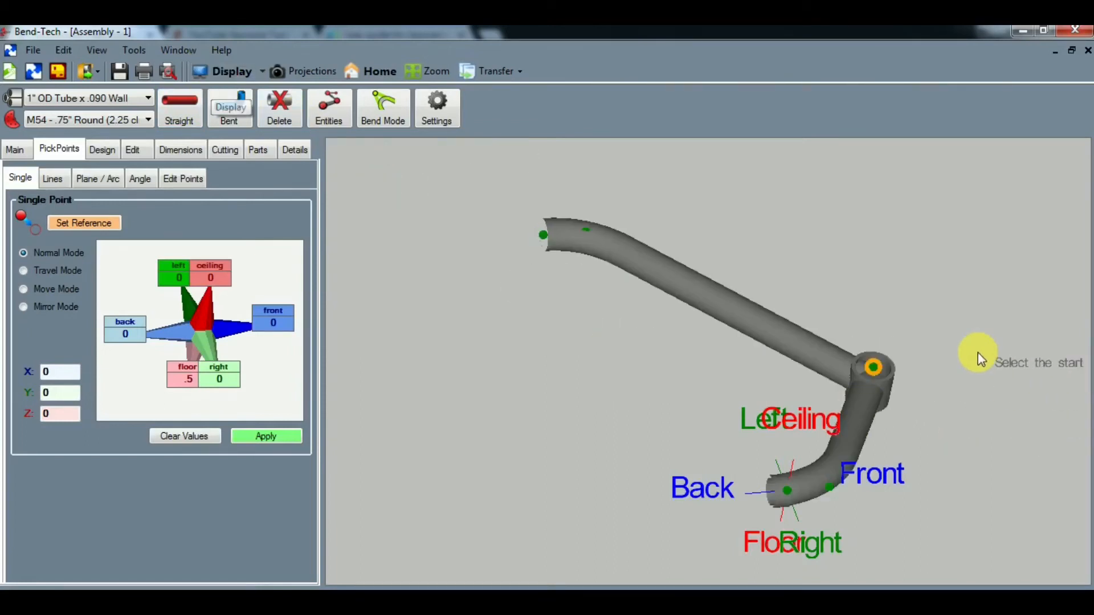
middle_drag(976, 356, 955, 376)
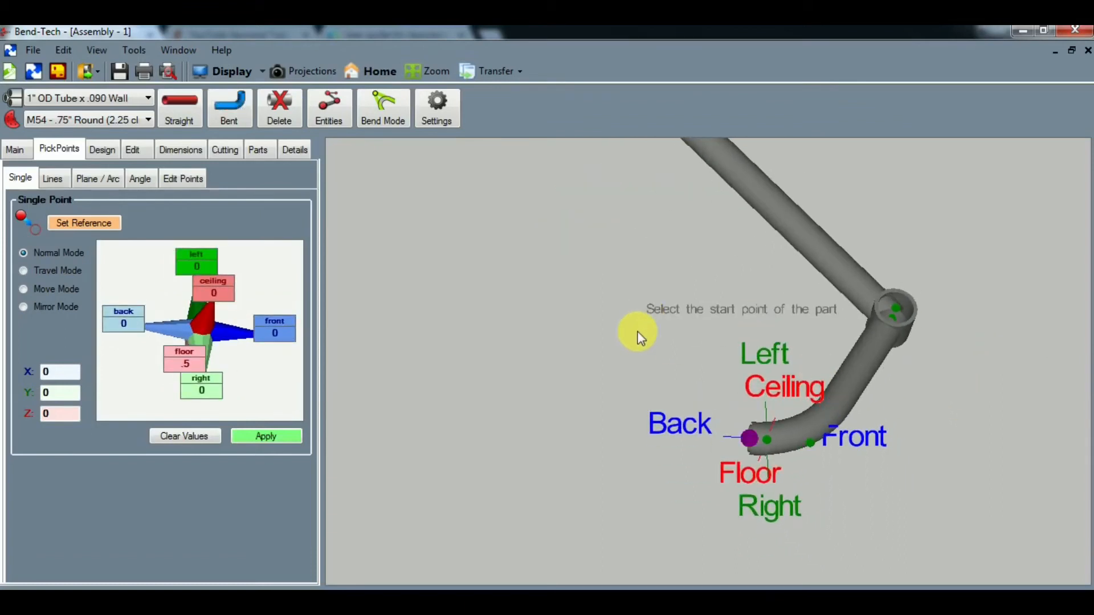
middle_drag(635, 335, 586, 396)
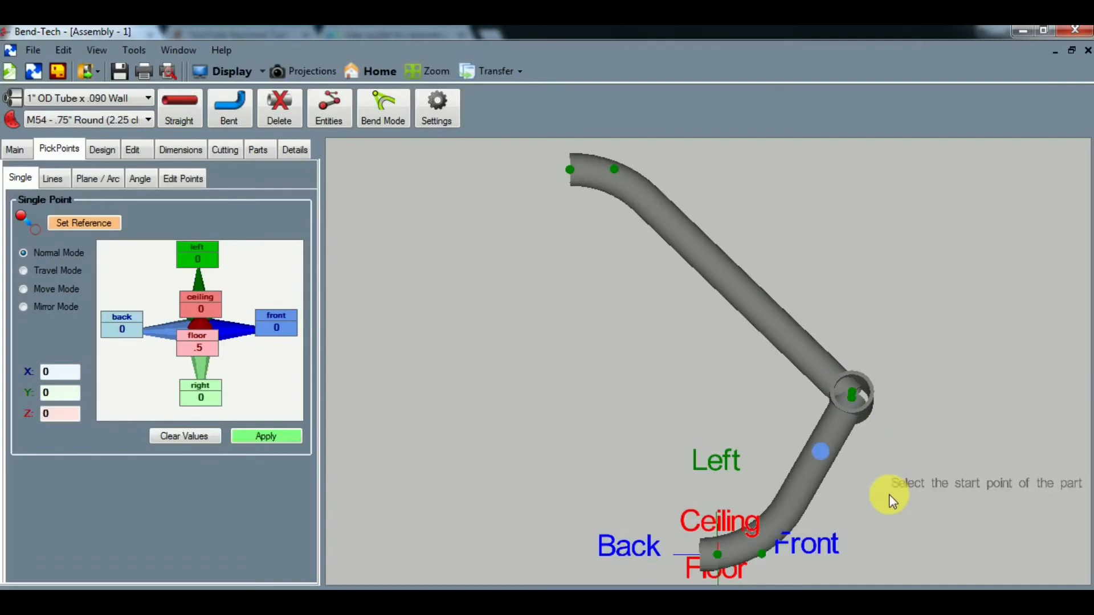
middle_drag(892, 496, 805, 455)
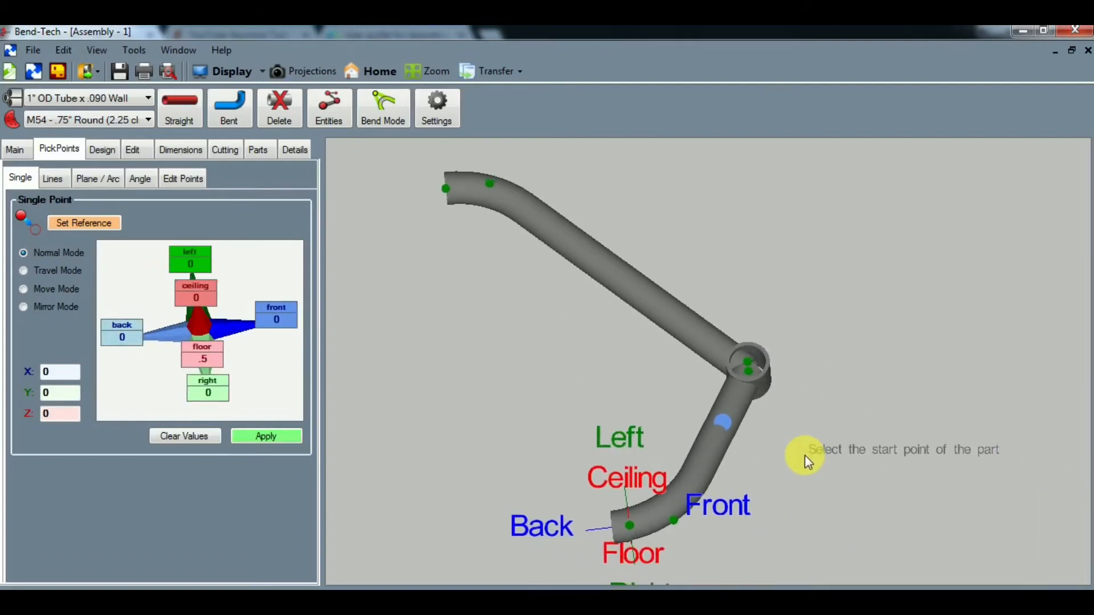
right_drag(839, 378, 848, 388)
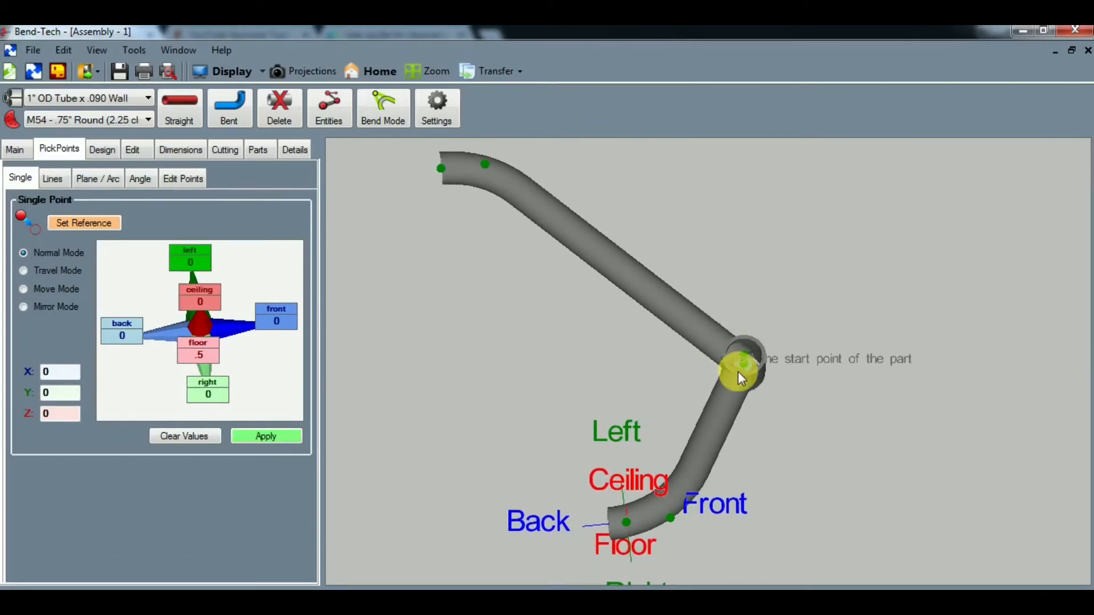
click(21, 150)
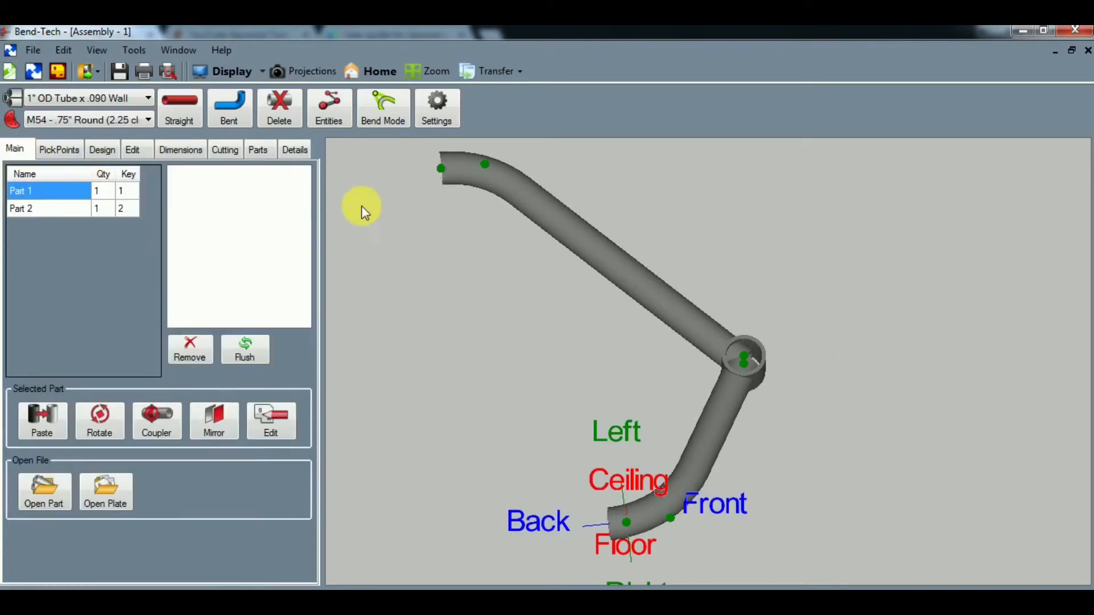
click(61, 149)
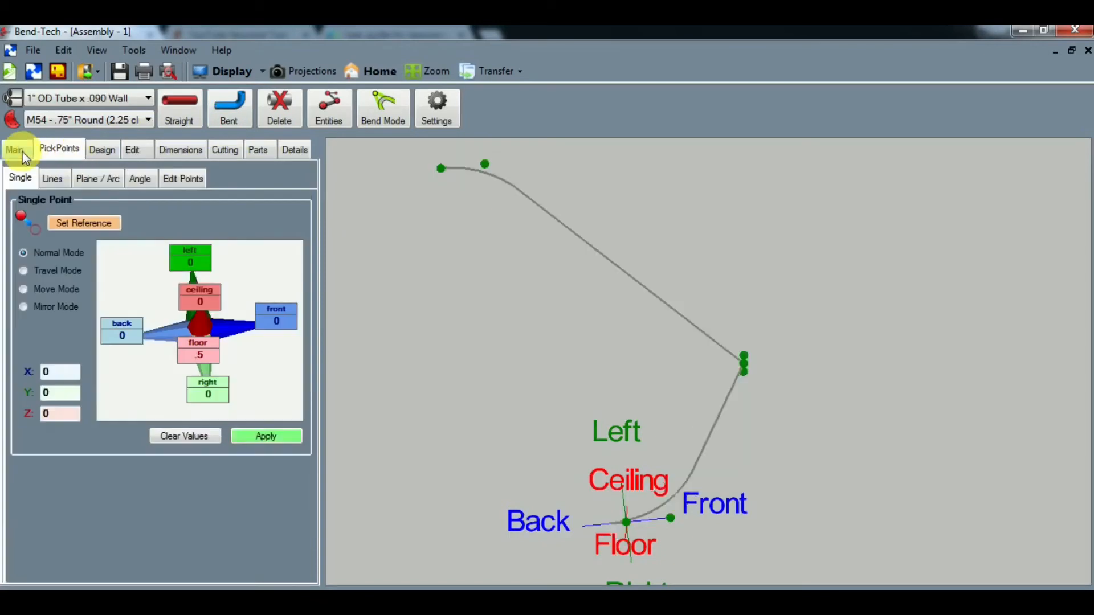
click(188, 114)
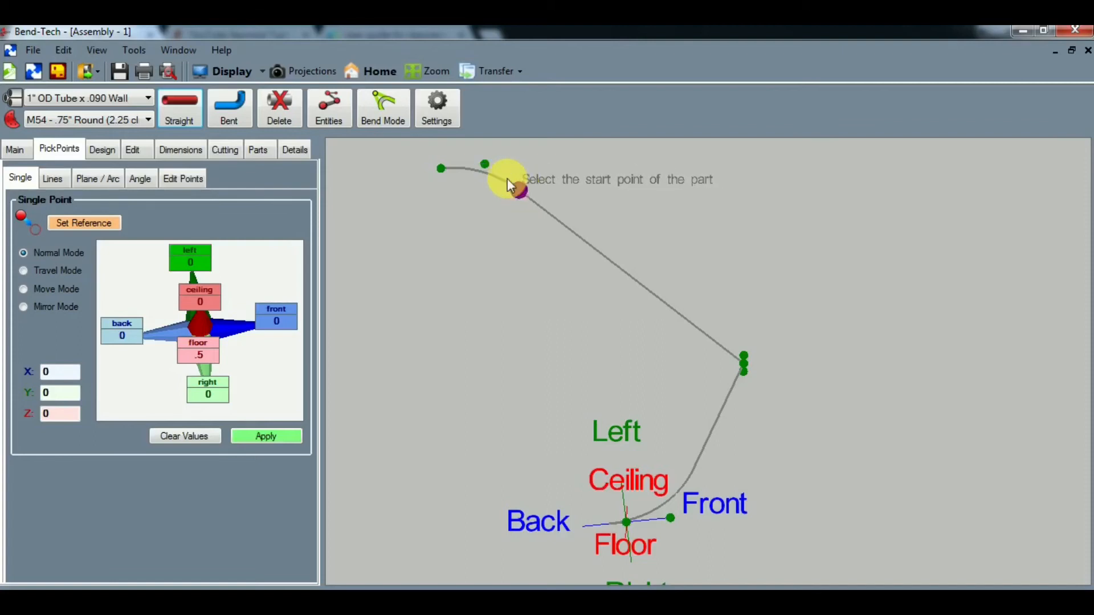
click(632, 276)
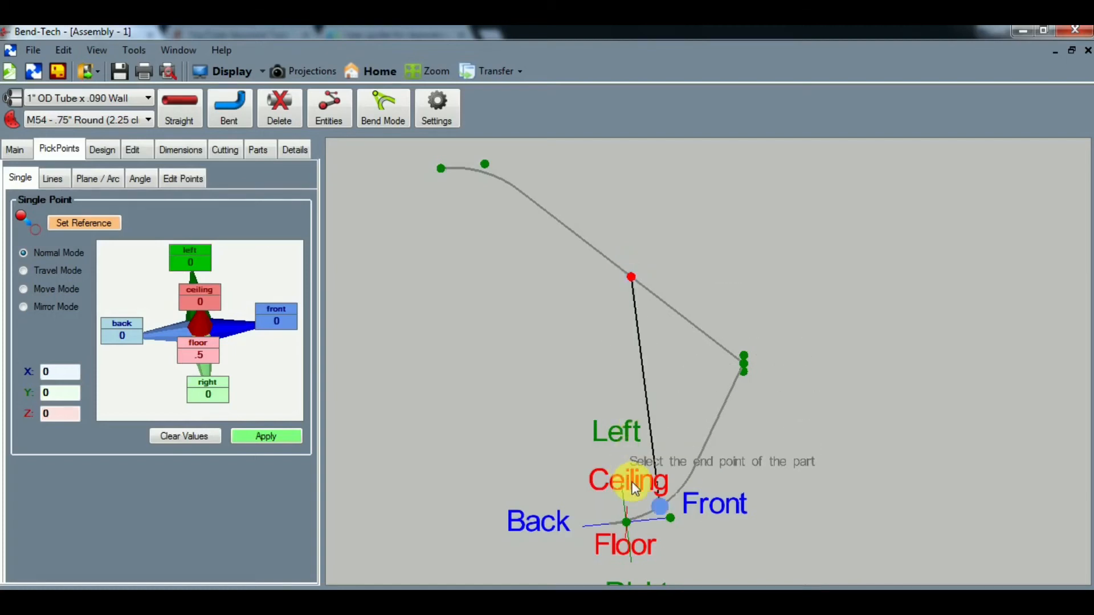
click(693, 470)
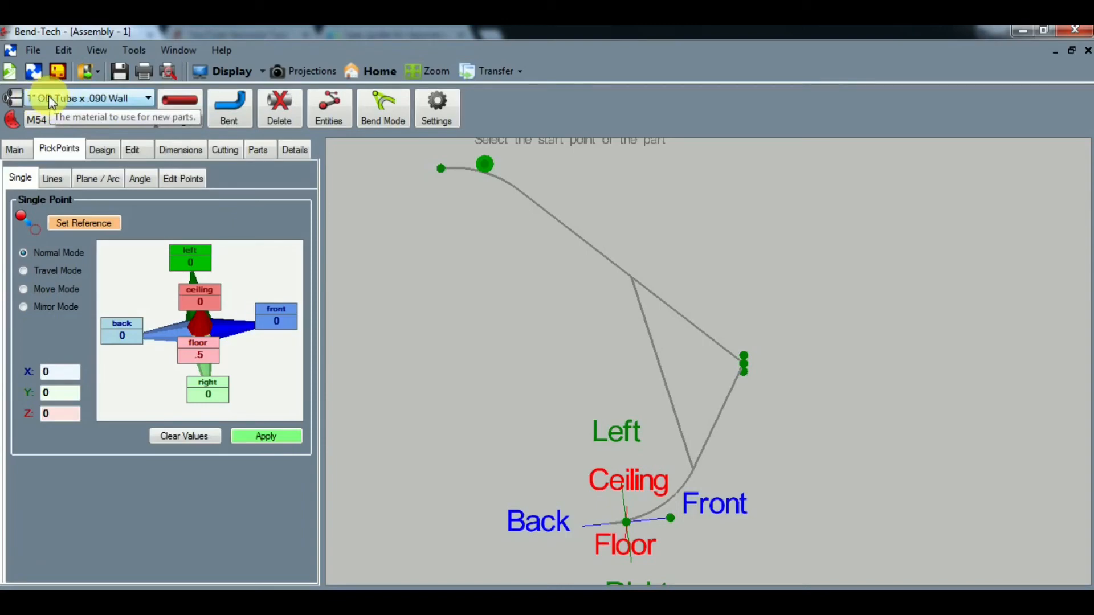
click(278, 108)
click(656, 350)
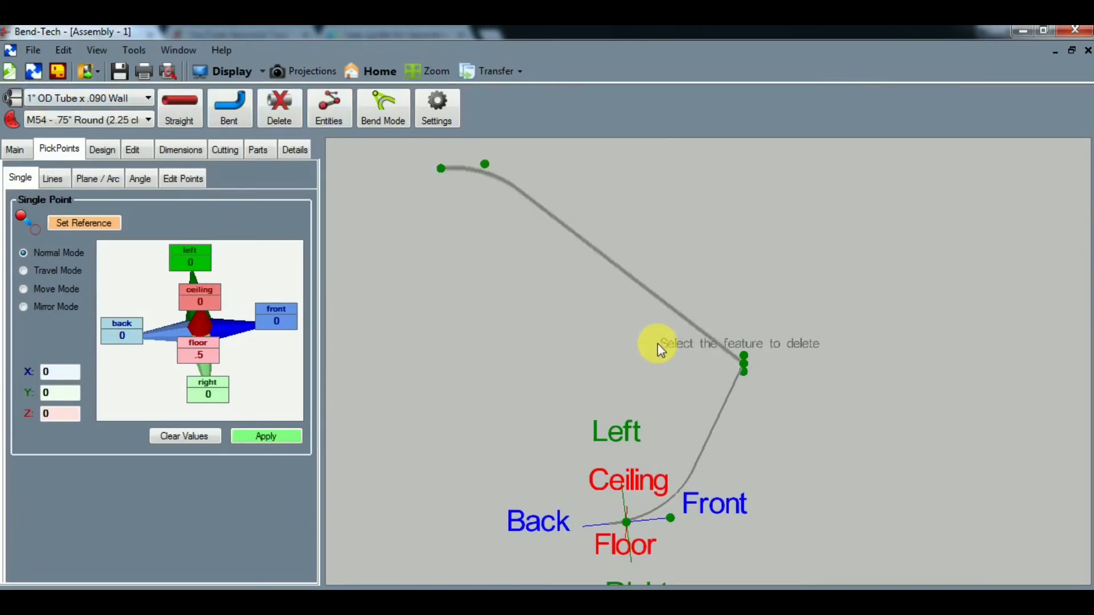
- Create a straight .75" OD x .058" Wall brace from the long tube's straight-section midpoint to the shorter tube's bend tangent, and show the assembly as solids
click(103, 97)
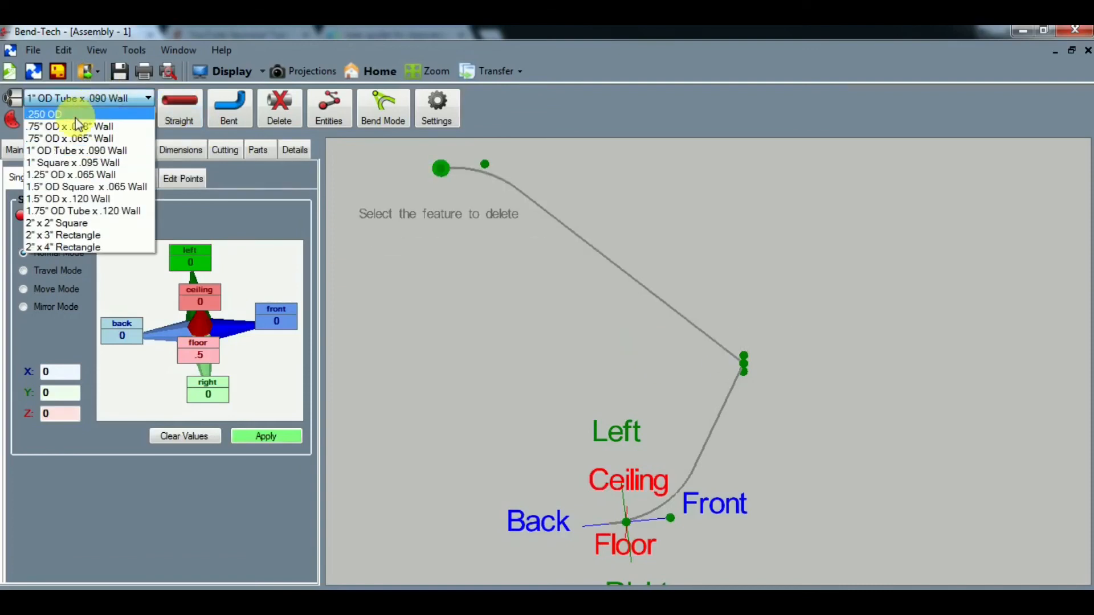
click(68, 124)
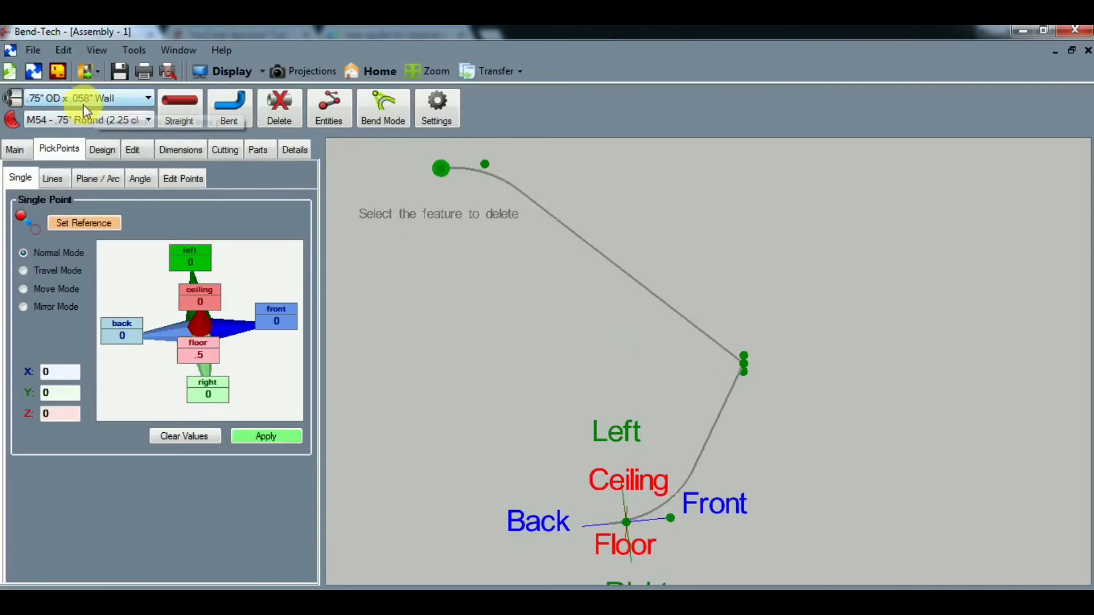
click(180, 113)
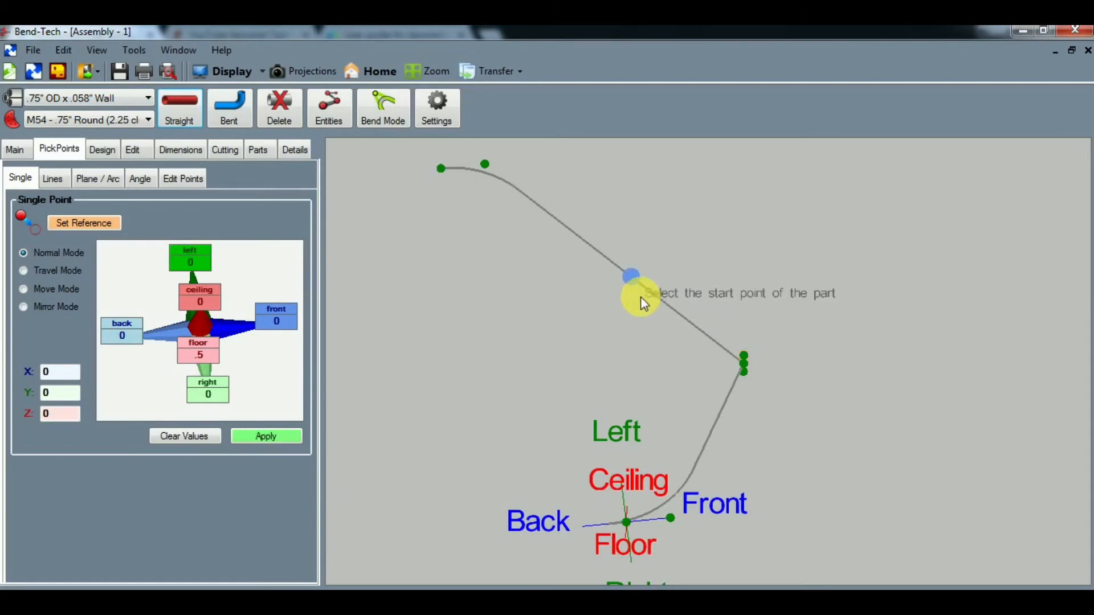
click(632, 277)
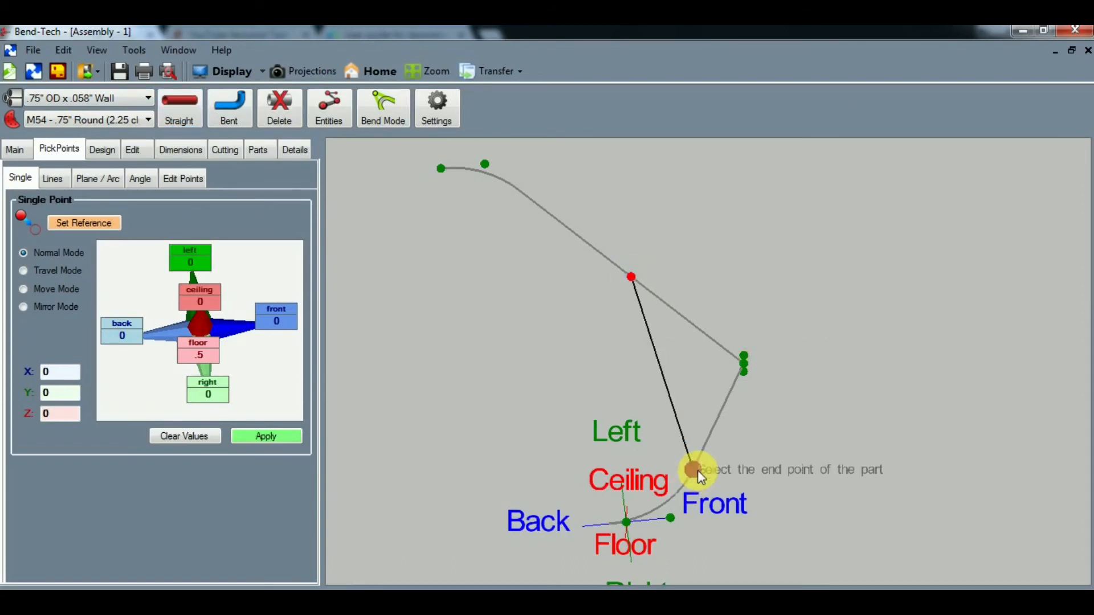
click(694, 471)
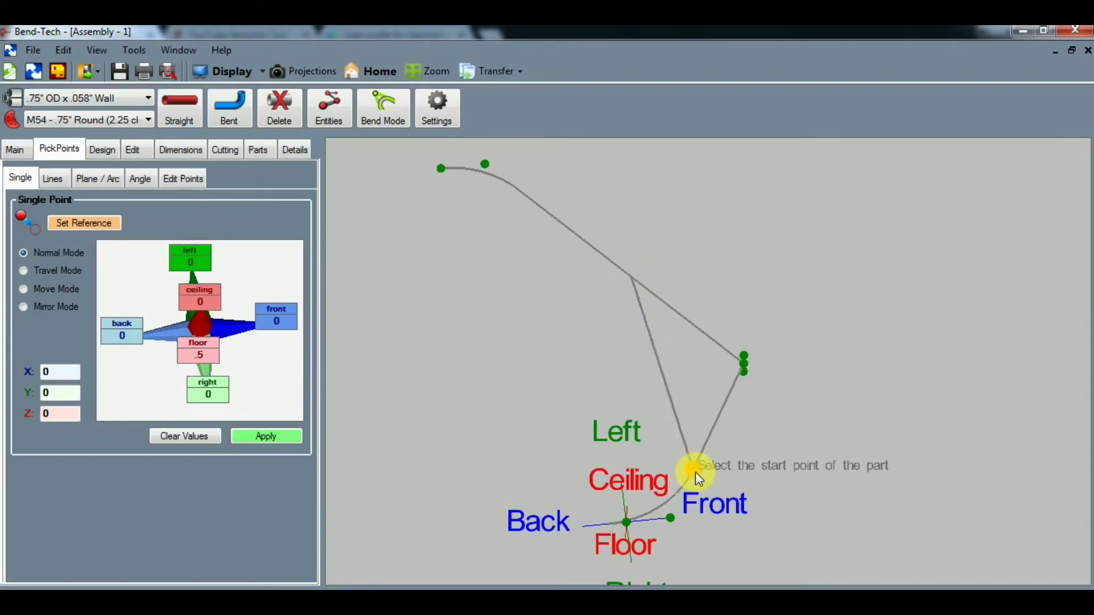
click(211, 81)
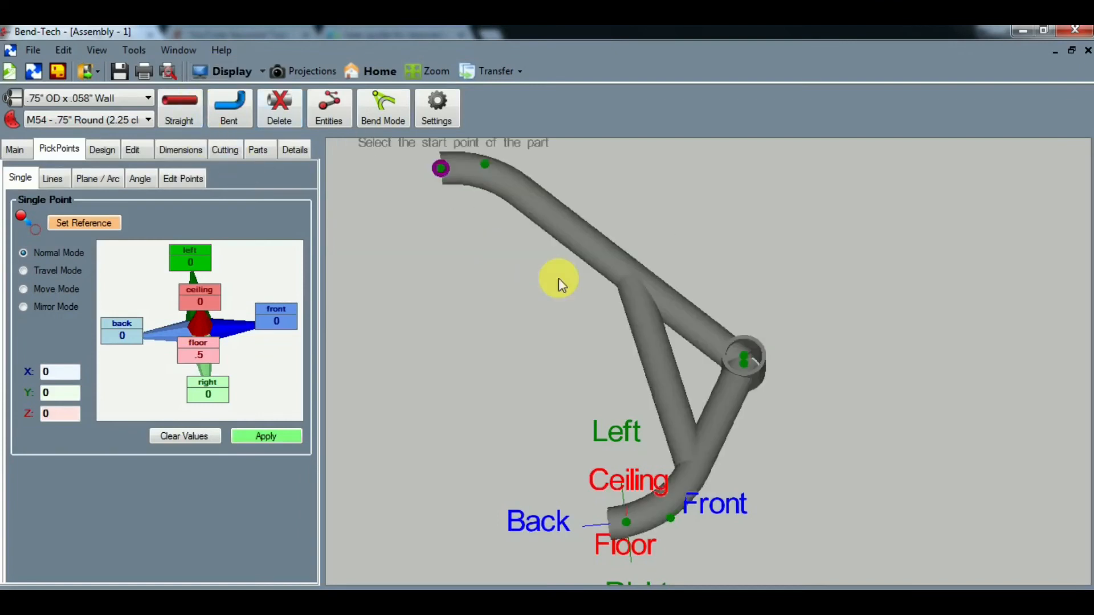
mouse_move(786, 460)
mouse_down()
mouse_move(745, 469)
mouse_move(741, 493)
mouse_move(762, 498)
mouse_move(792, 432)
mouse_move(791, 342)
mouse_up()
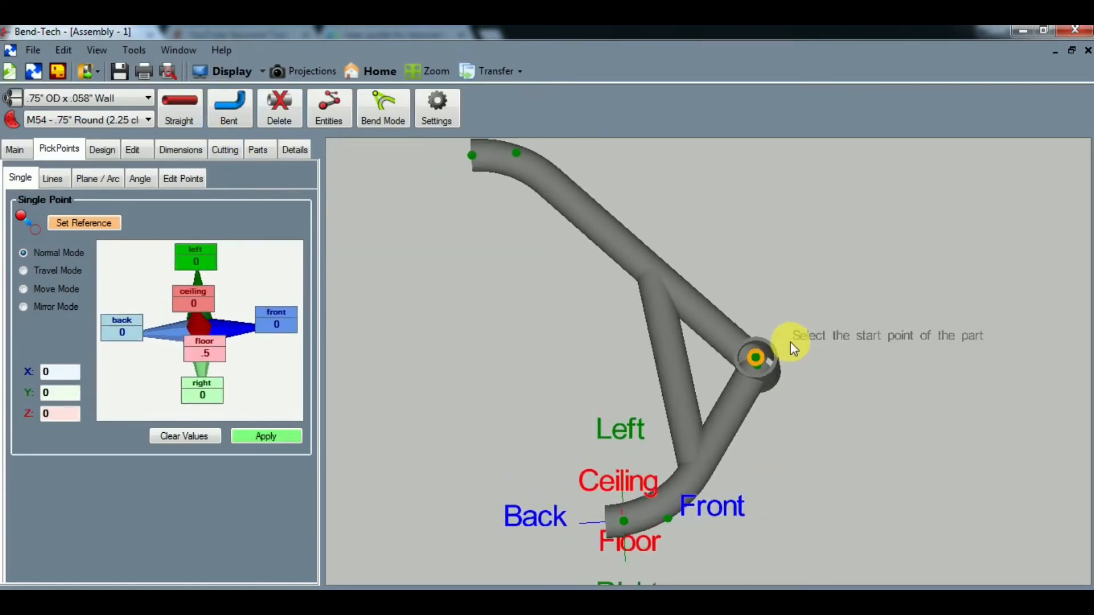
- Cut the front end of the shorter bent tube's straight section to the profile of the short vertical 1" OD tube
right_drag(791, 342, 669, 335)
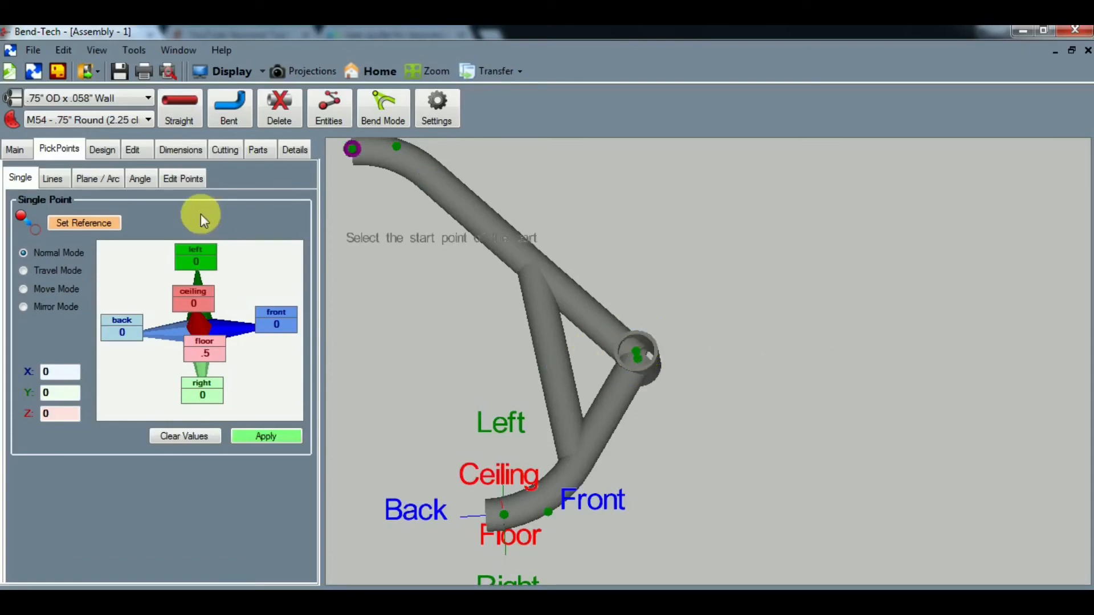
click(228, 148)
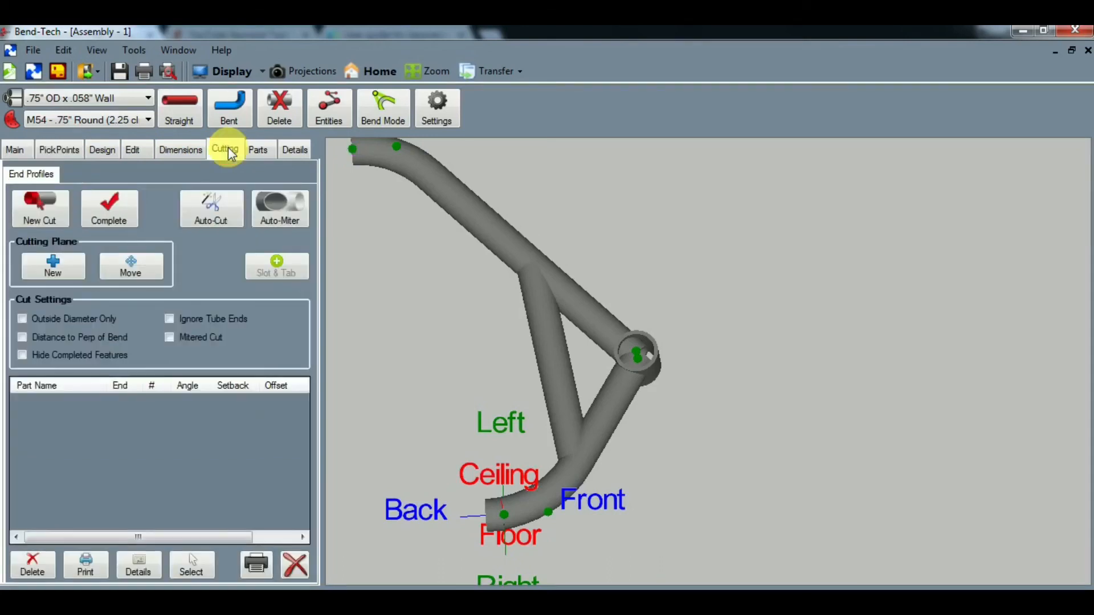
click(47, 214)
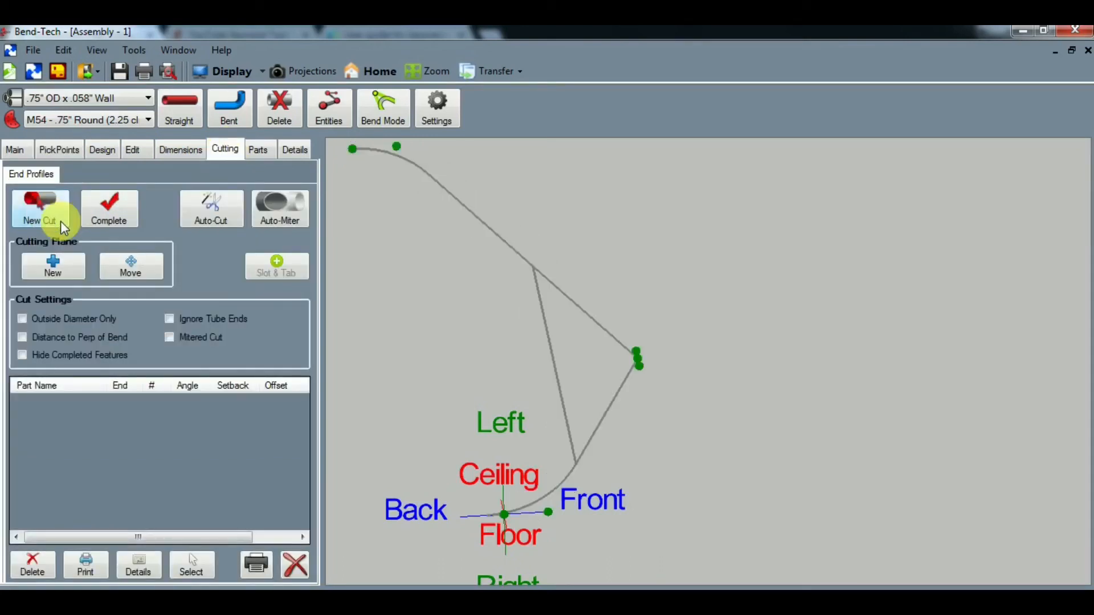
click(624, 391)
click(625, 389)
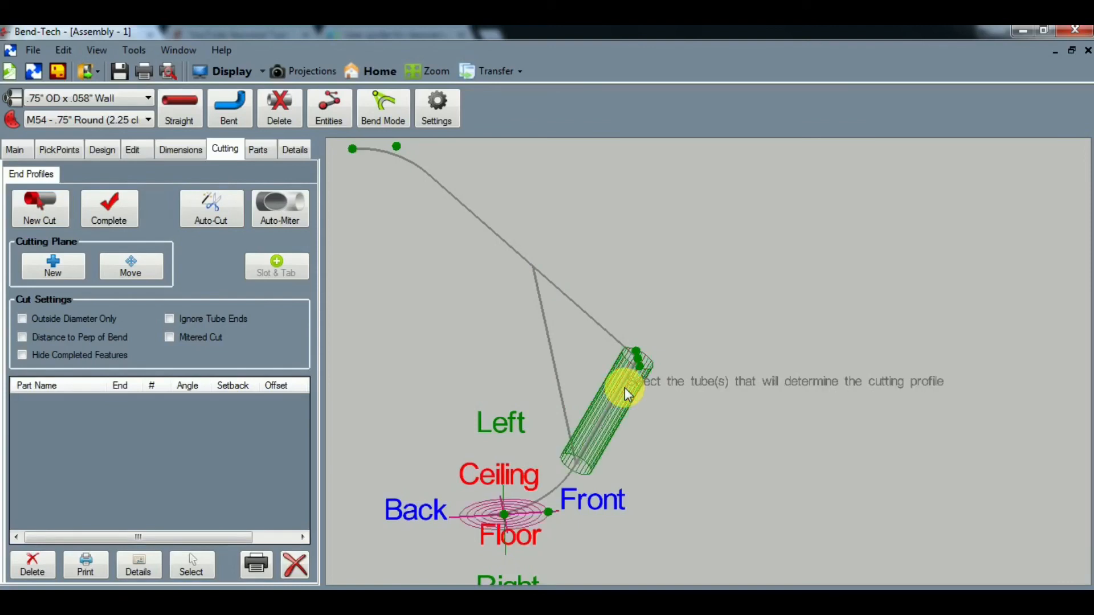
middle_drag(662, 415, 611, 364)
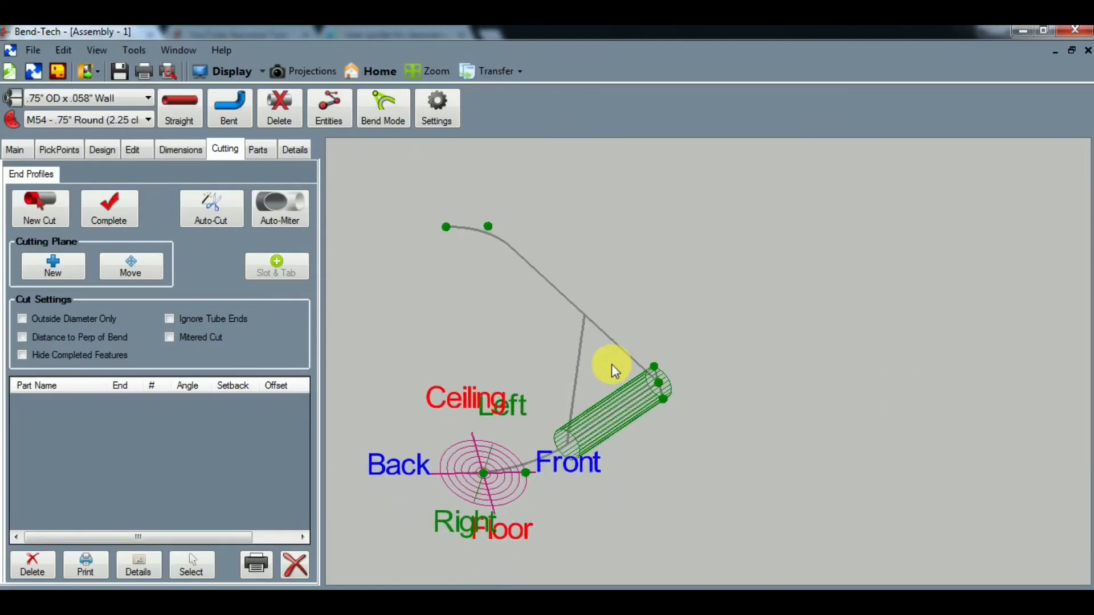
click(662, 391)
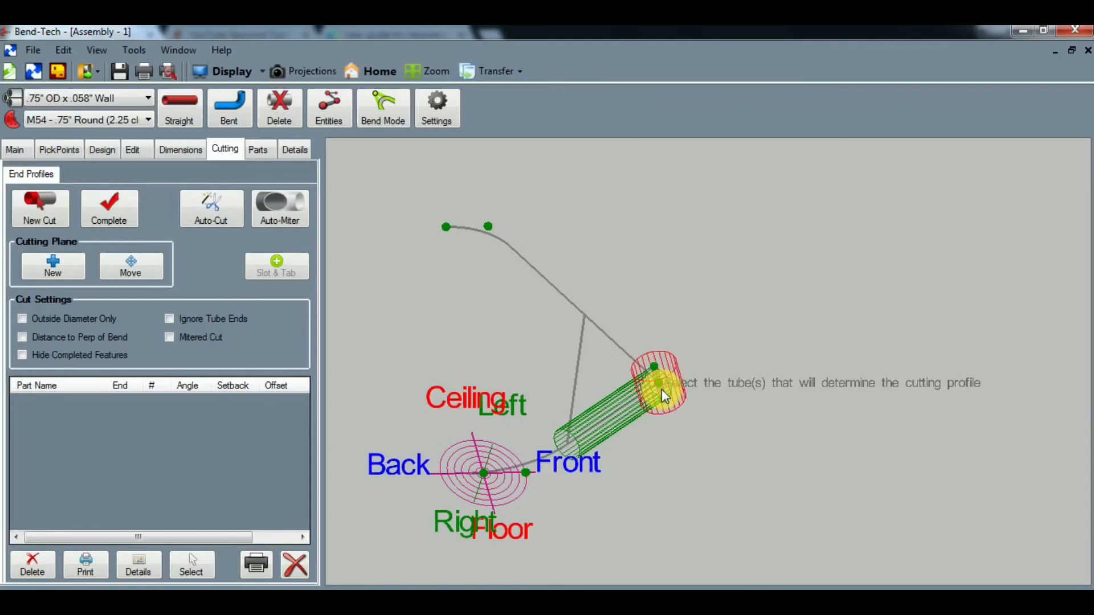
mouse_move(693, 431)
middle_down()
mouse_move(703, 438)
mouse_move(701, 420)
middle_up()
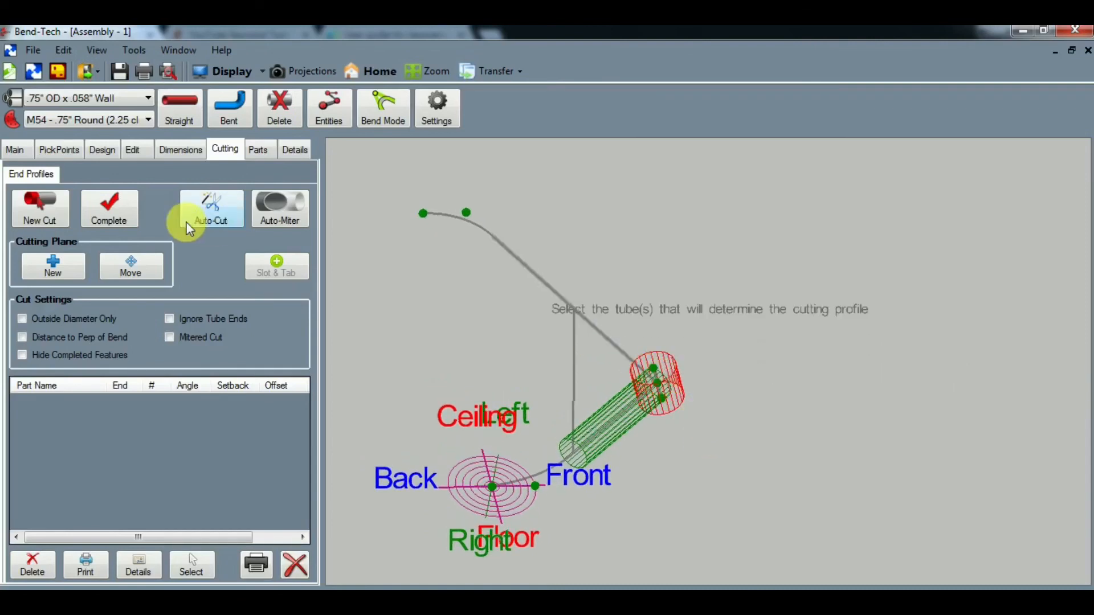
click(110, 213)
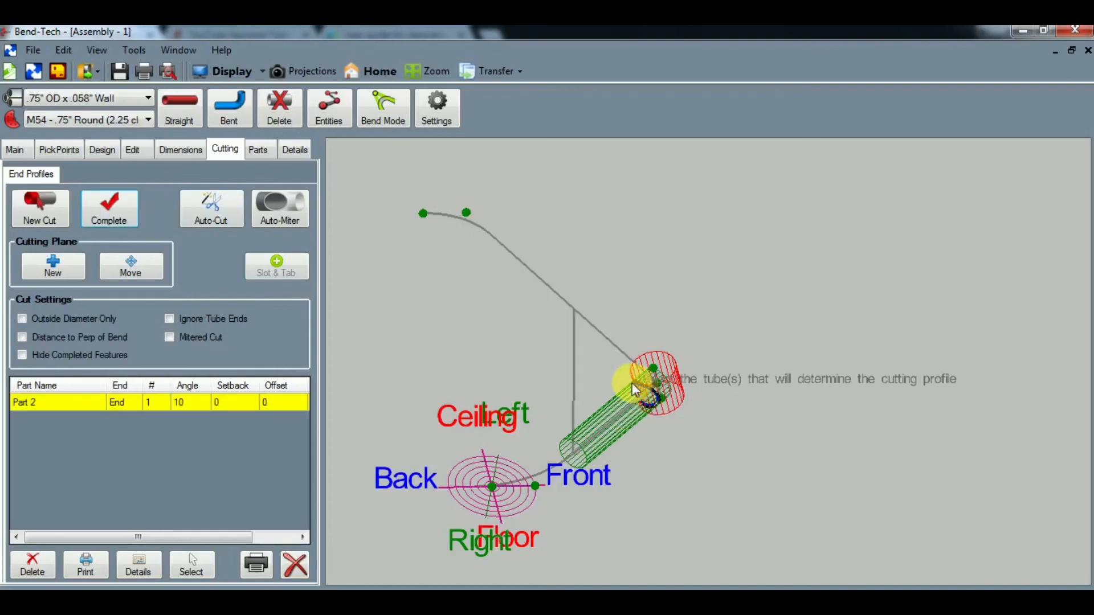
- Cut the front end of the long bent tube to the profile of the short vertical 1" OD tube
click(50, 211)
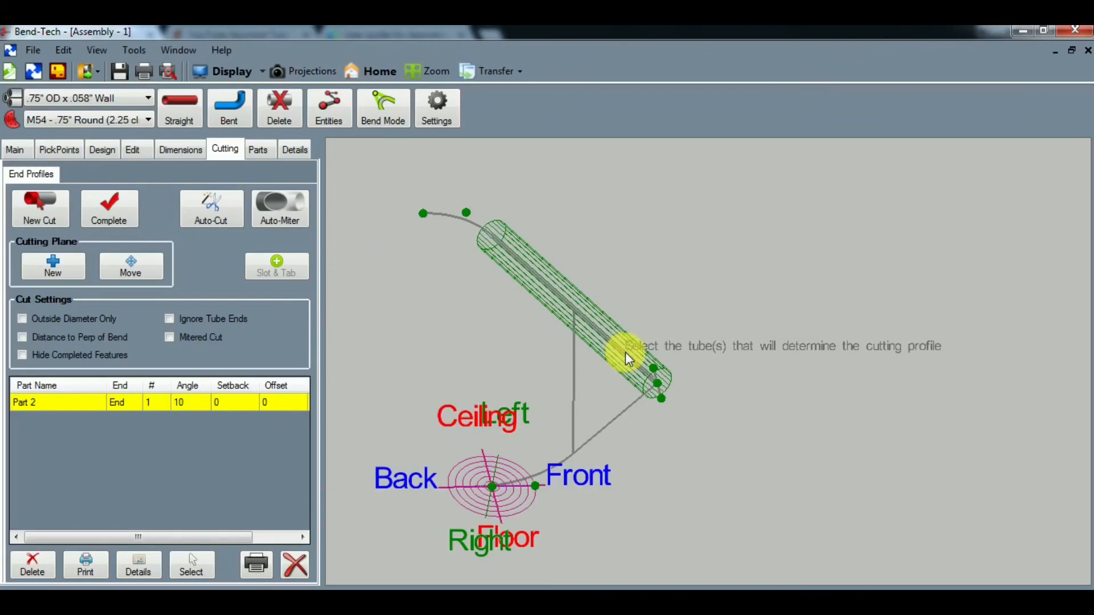
click(661, 390)
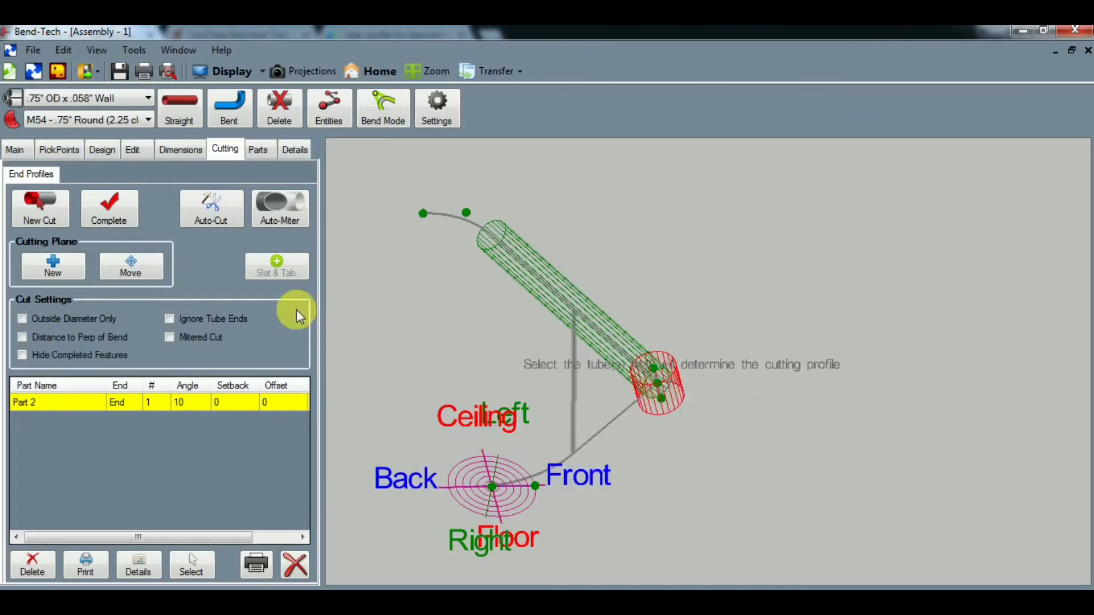
click(124, 210)
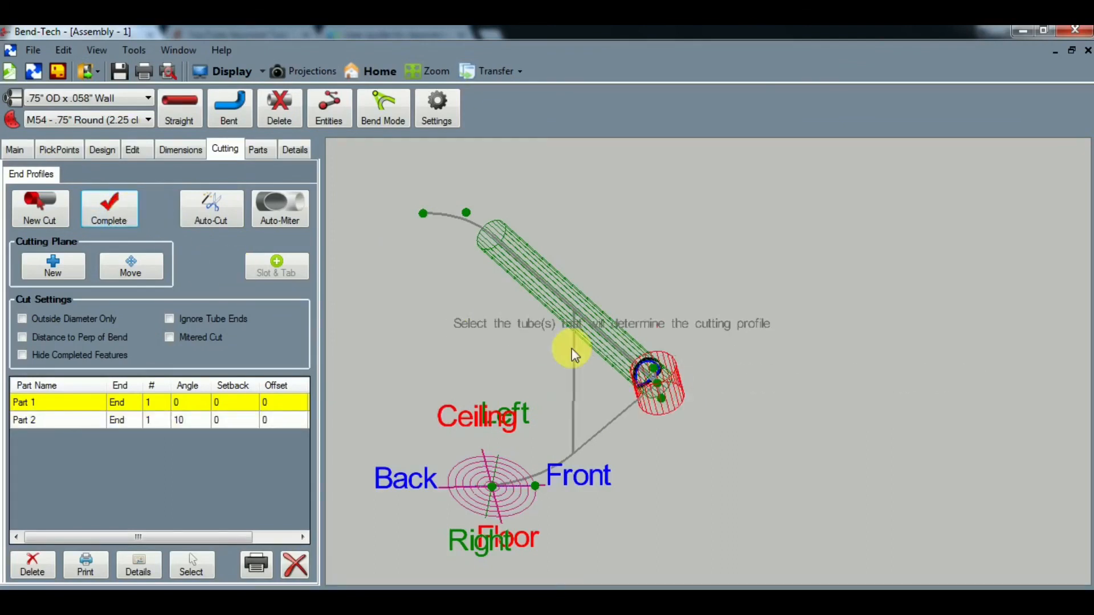
- Cut the brace's start end to the profile of the long bent tube's straight section
click(41, 208)
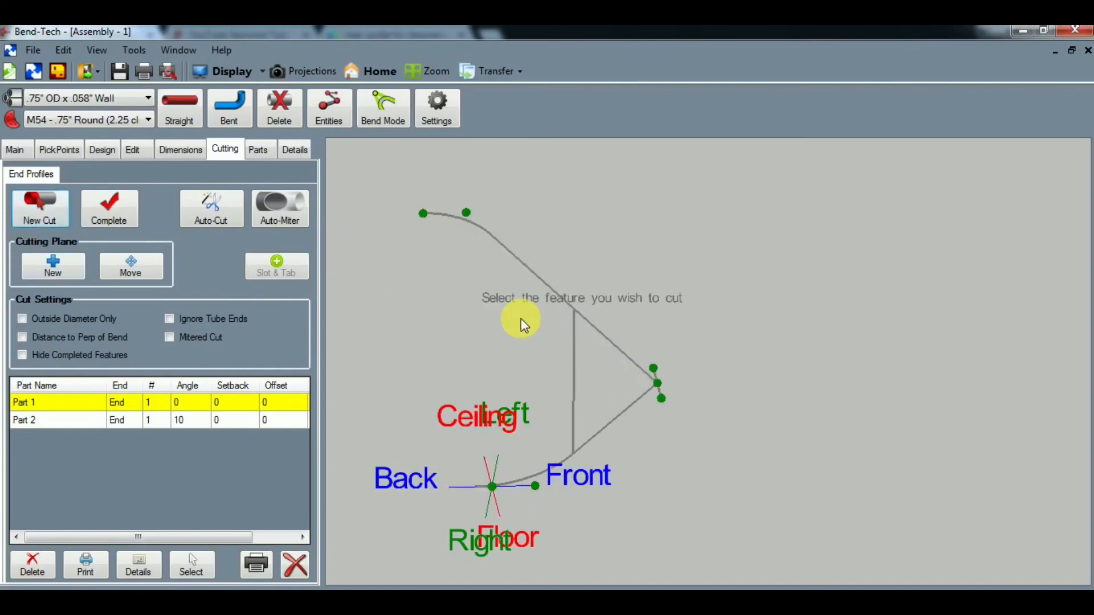
click(580, 322)
click(583, 320)
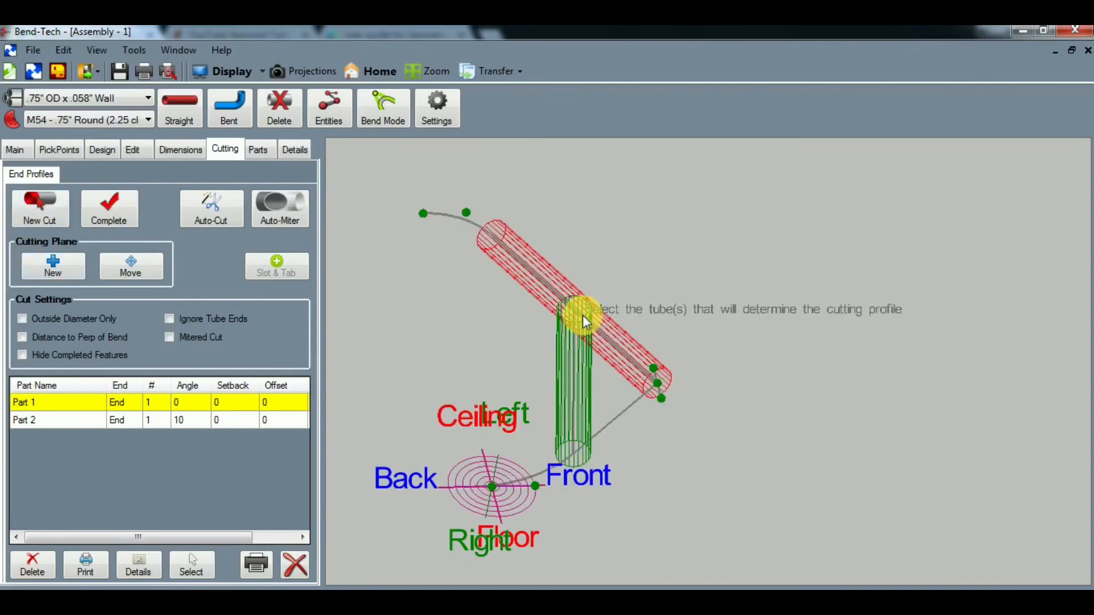
click(113, 209)
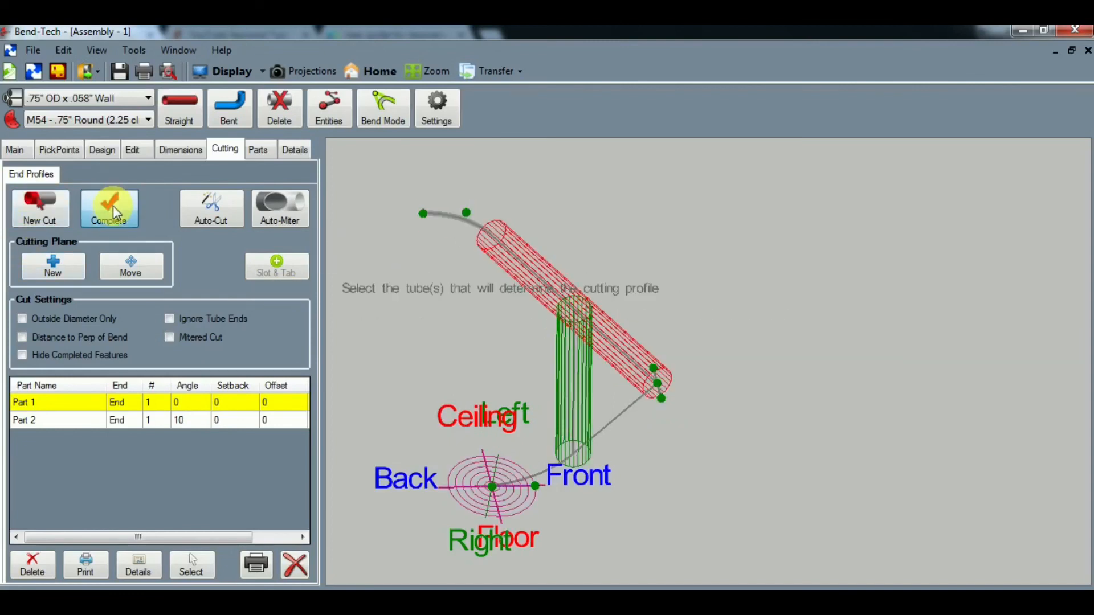
- Cut the brace's other end to the profile of both the straight section and the bend of the shorter bent tube
click(42, 220)
click(568, 428)
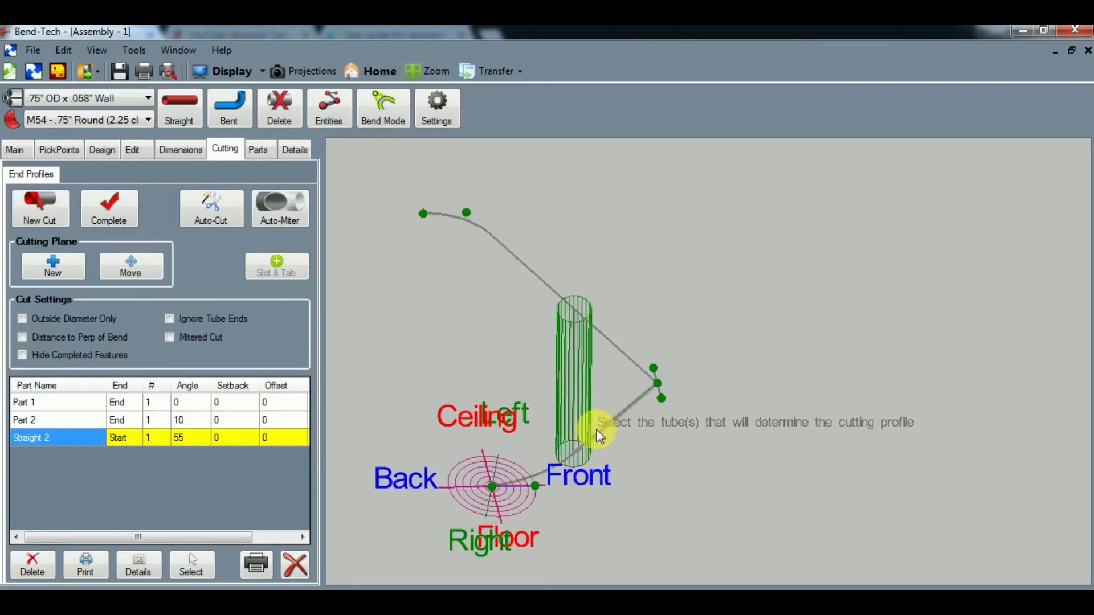
click(559, 464)
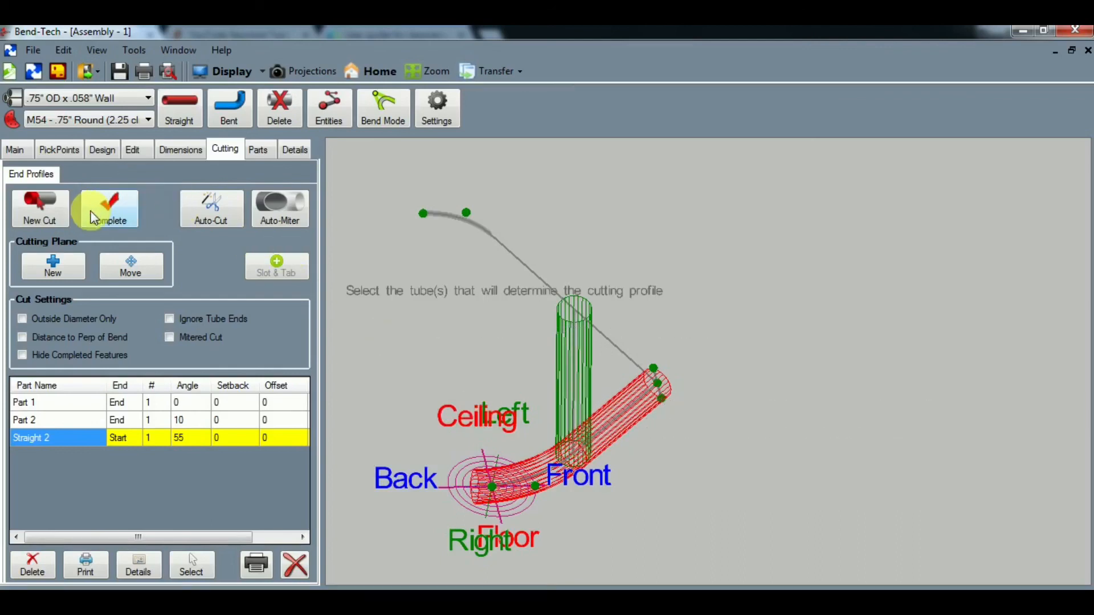
click(106, 217)
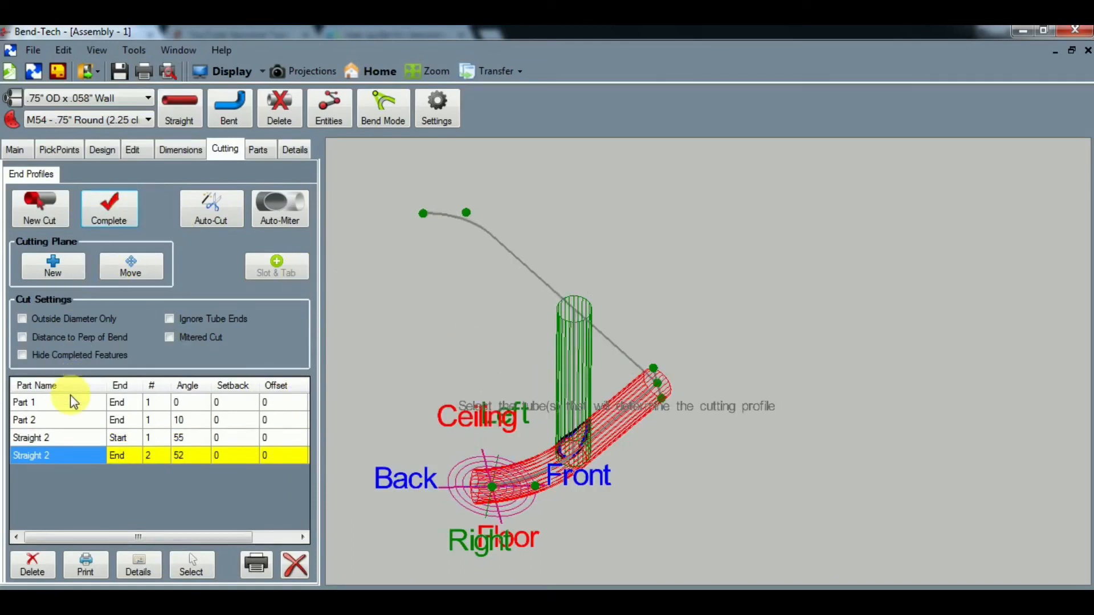
- Review each listed end cut for Part 1, Part 2 and both ends of Straight 2 in the model
click(61, 407)
click(60, 415)
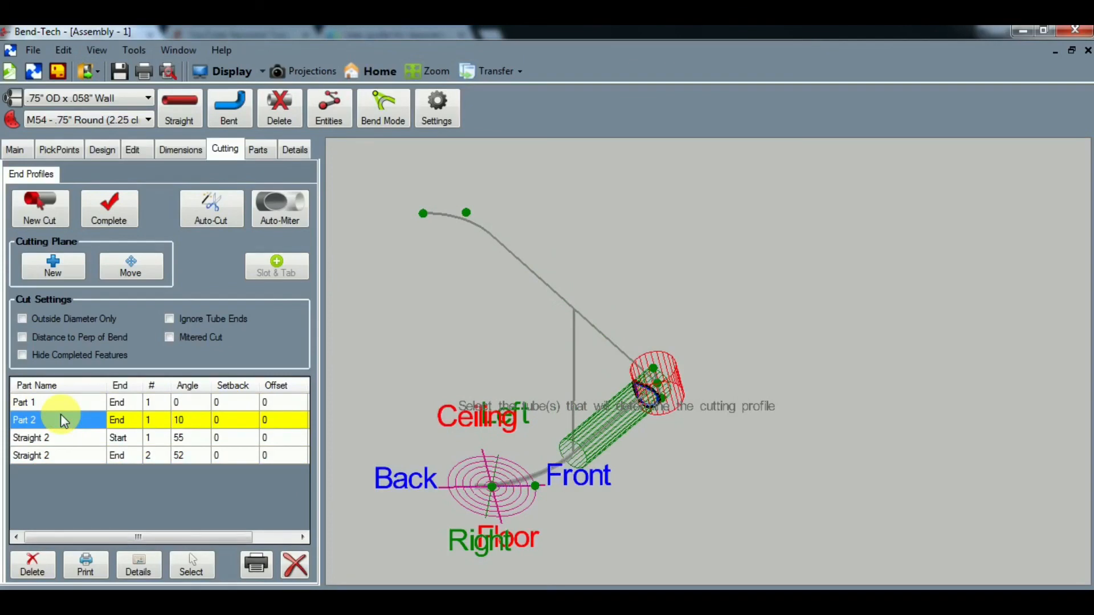
click(63, 438)
click(62, 454)
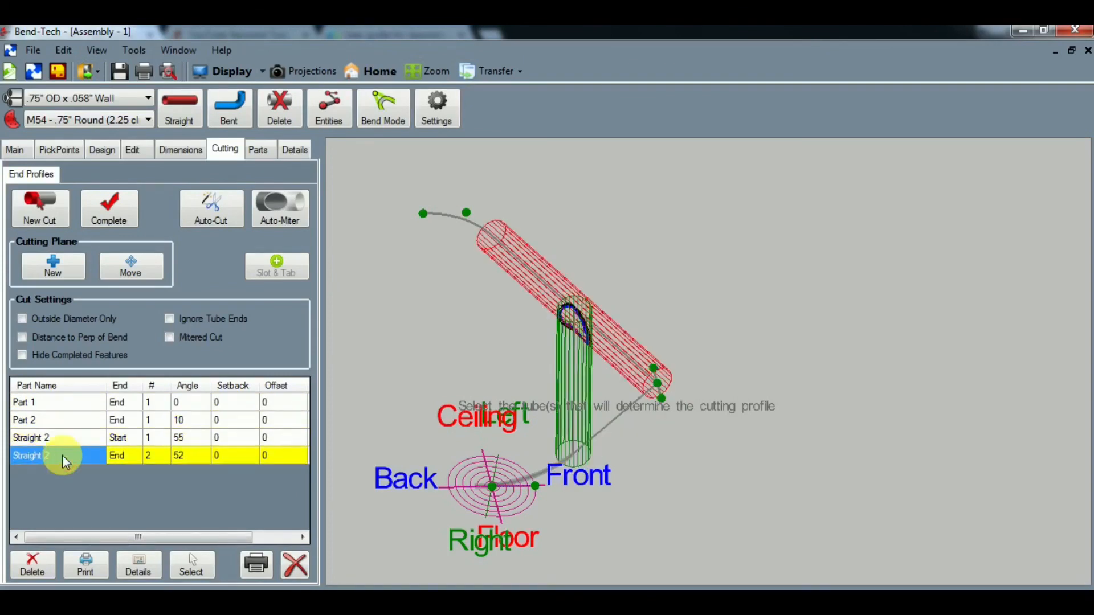
click(53, 404)
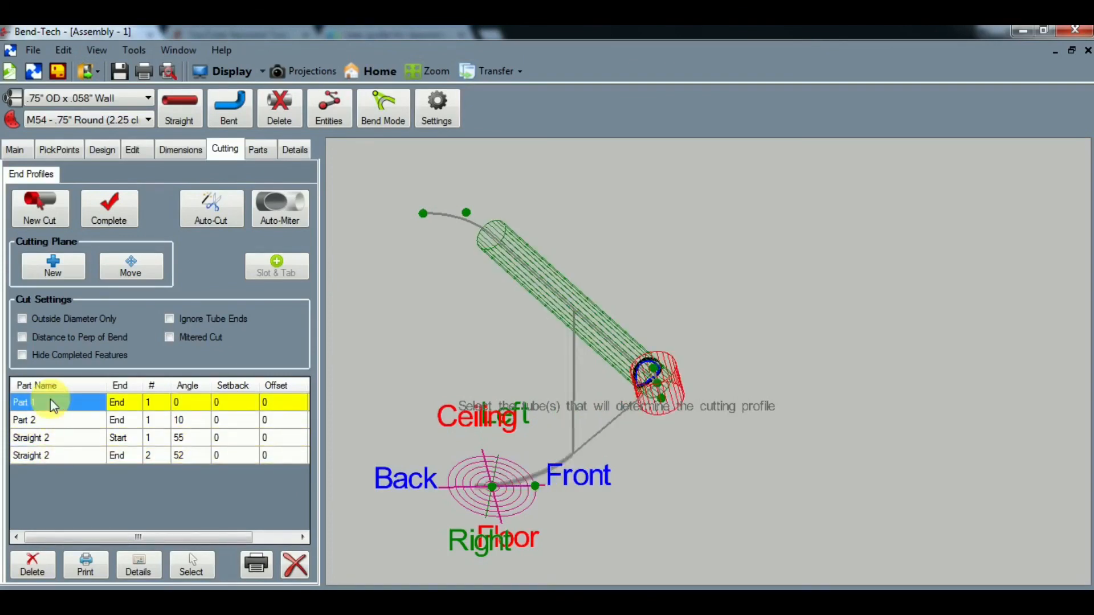
click(55, 419)
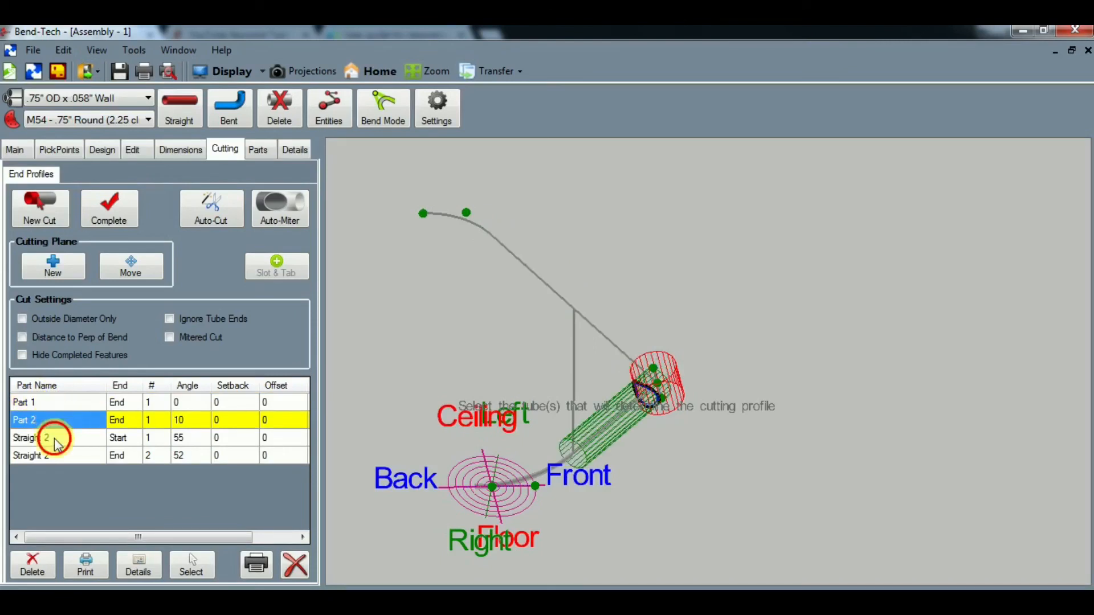
click(51, 437)
click(53, 453)
click(53, 442)
click(56, 454)
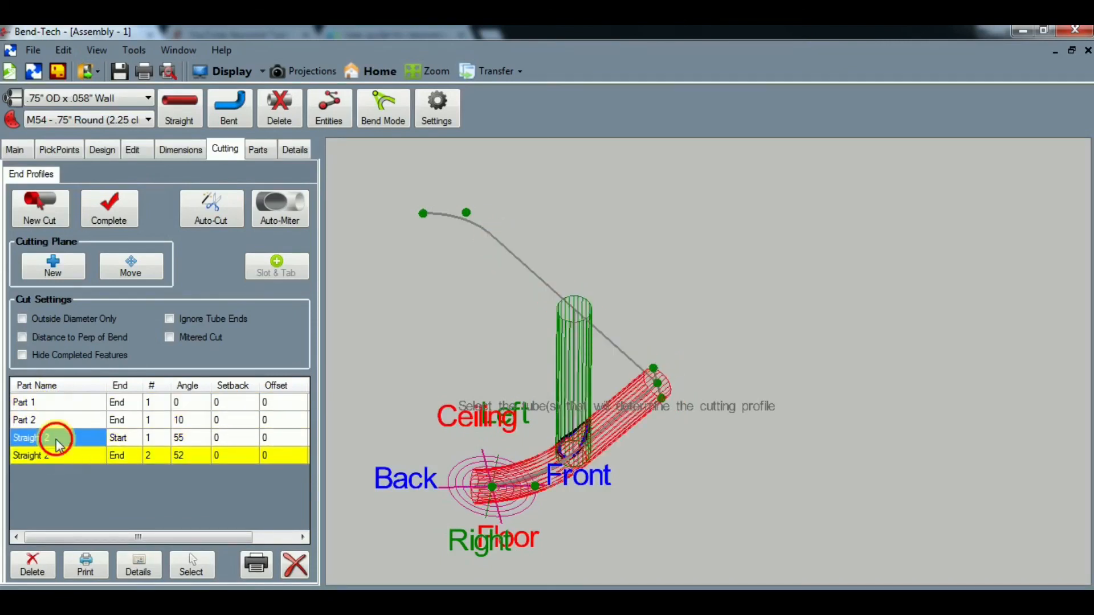
click(57, 442)
click(60, 454)
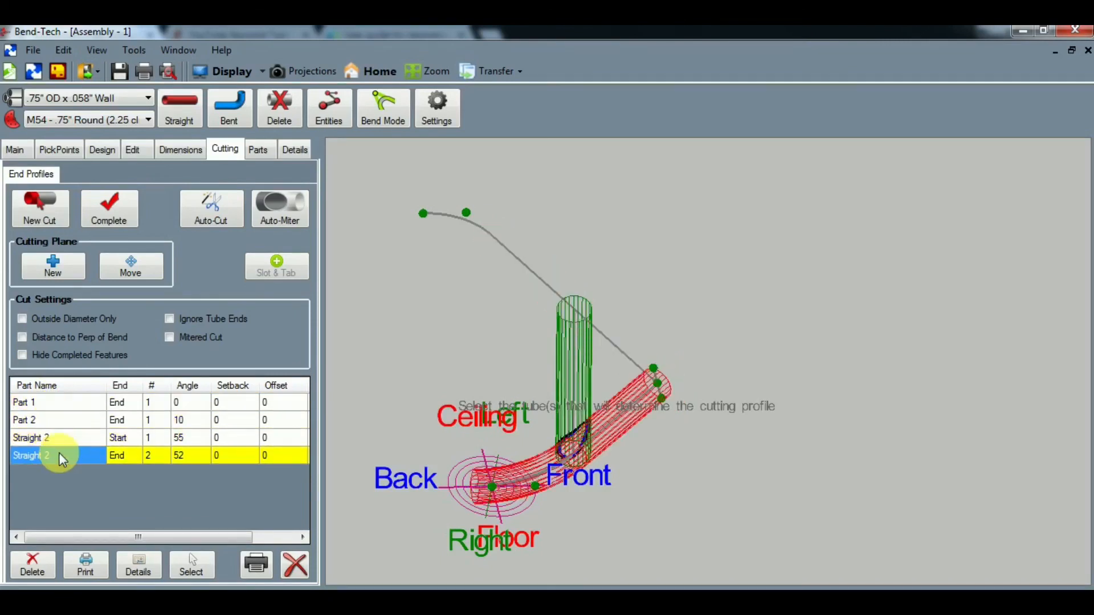
- Examine the parts list for each tube's material, length, bends and rotation
click(257, 149)
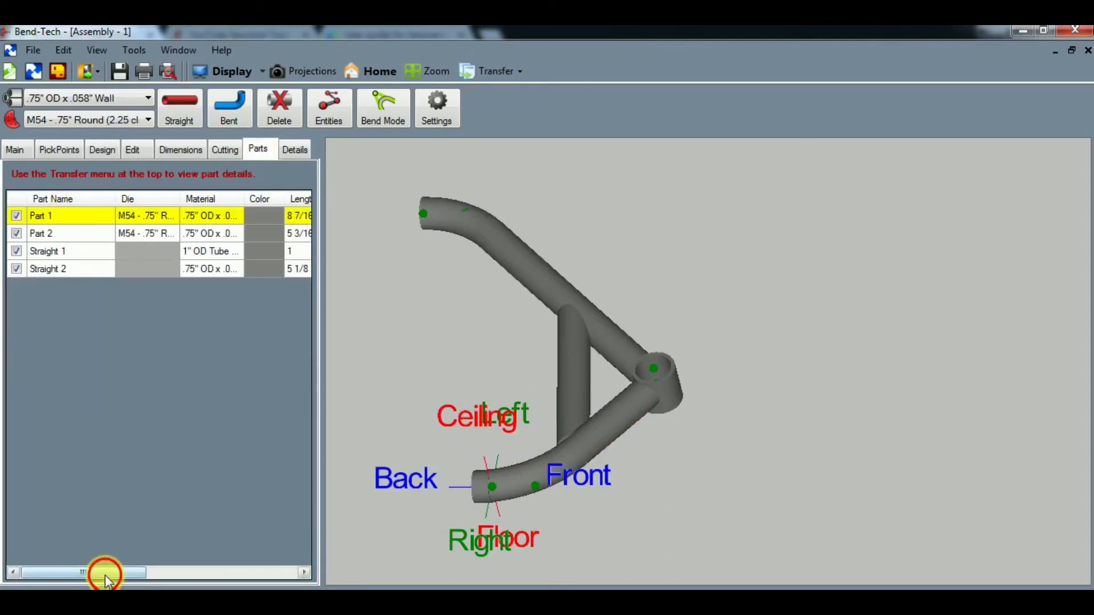
drag(105, 575, 165, 575)
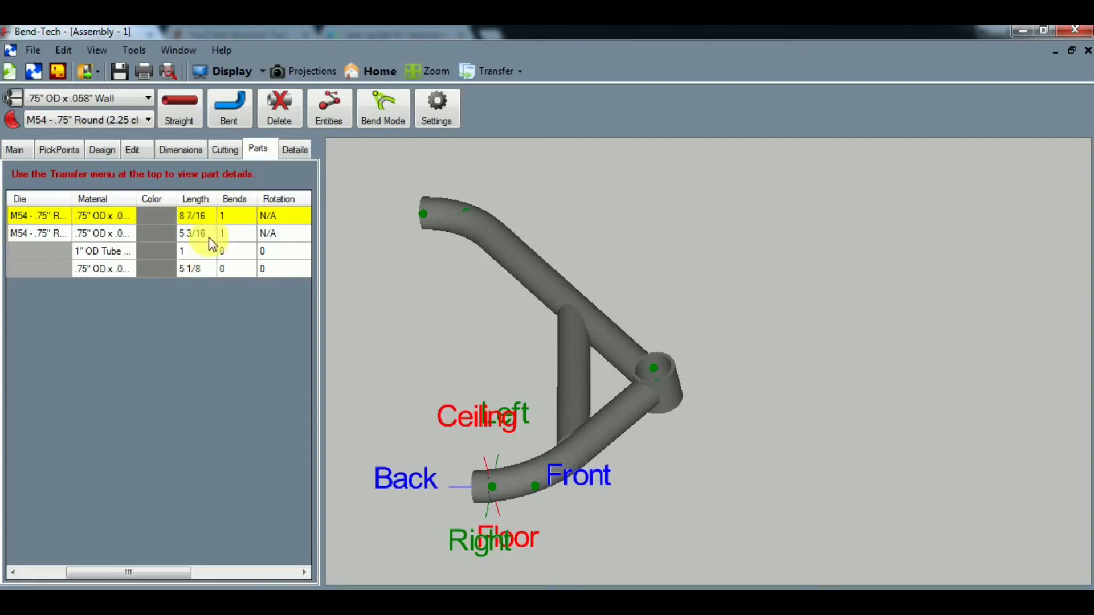
drag(155, 574, 111, 573)
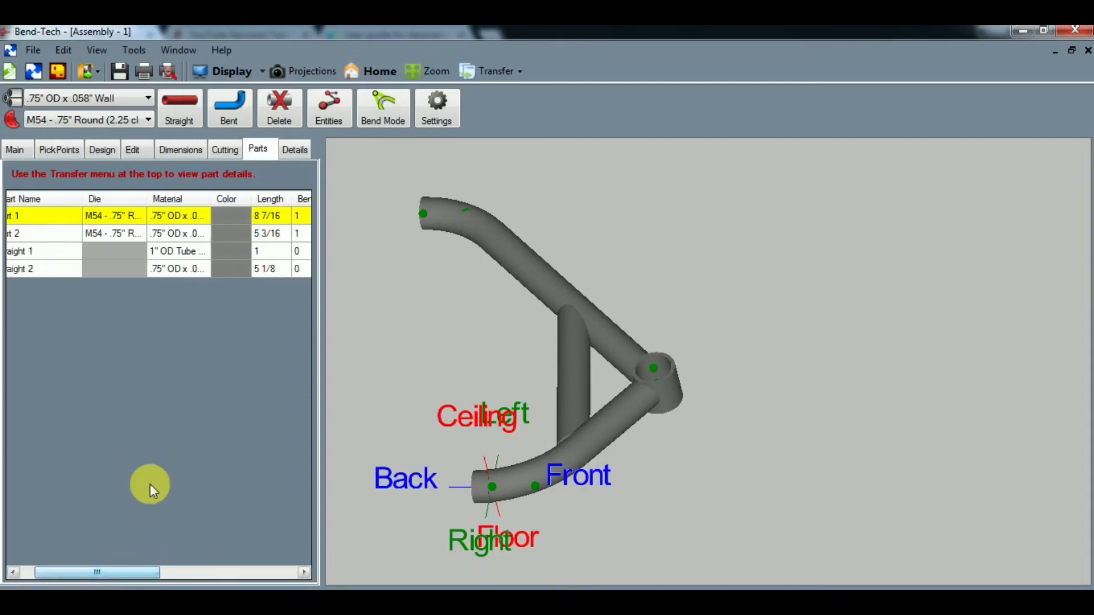
- Examine the cutting detail of Part 2's end cut, including its wrapper template and holesaw information, and close it
click(216, 155)
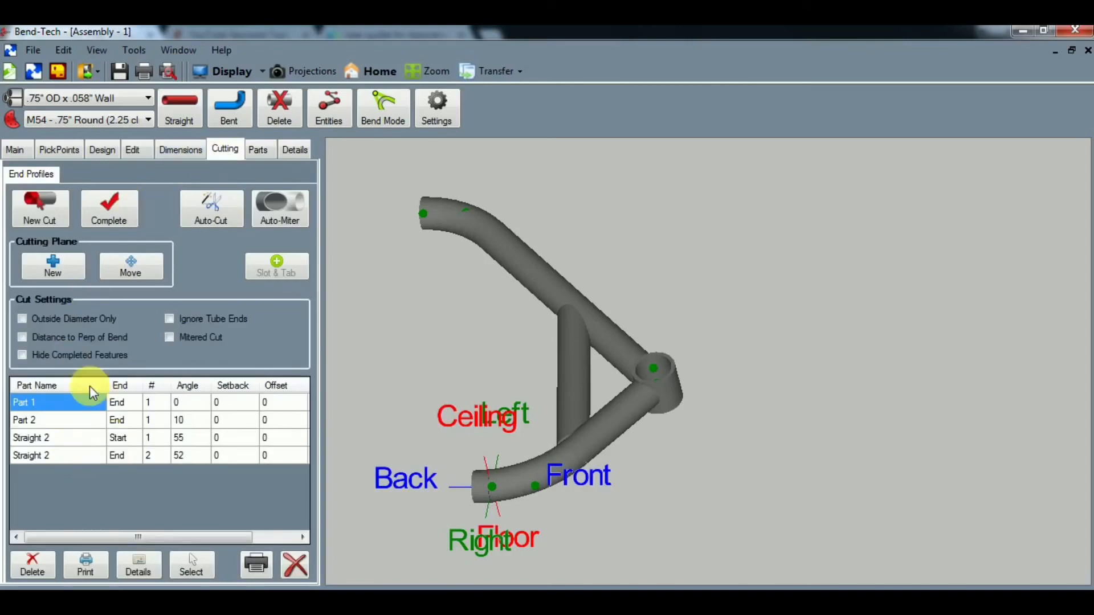
click(57, 422)
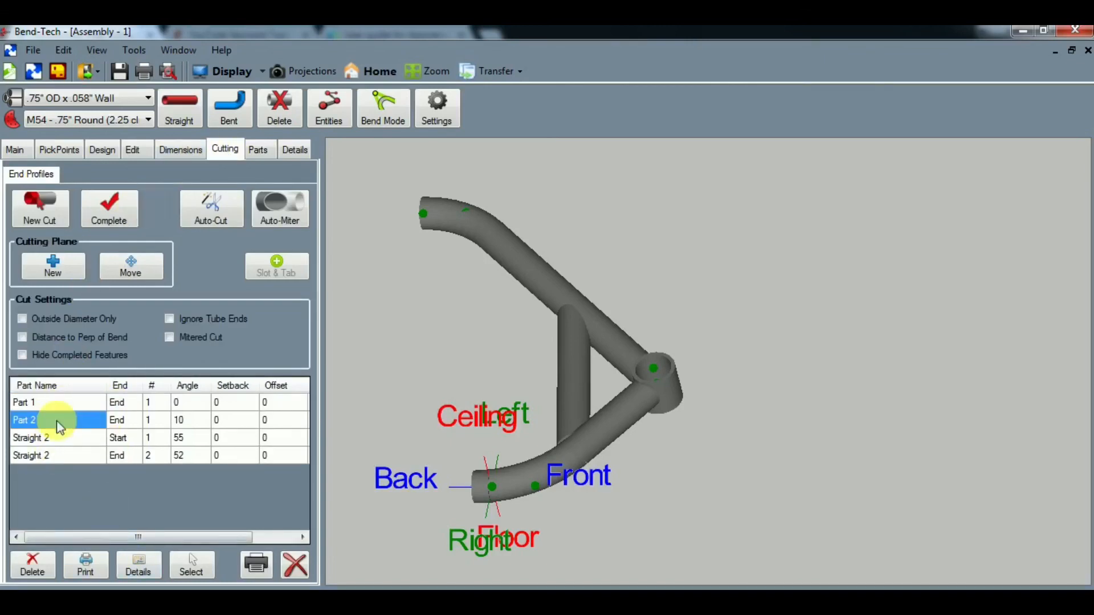
click(139, 567)
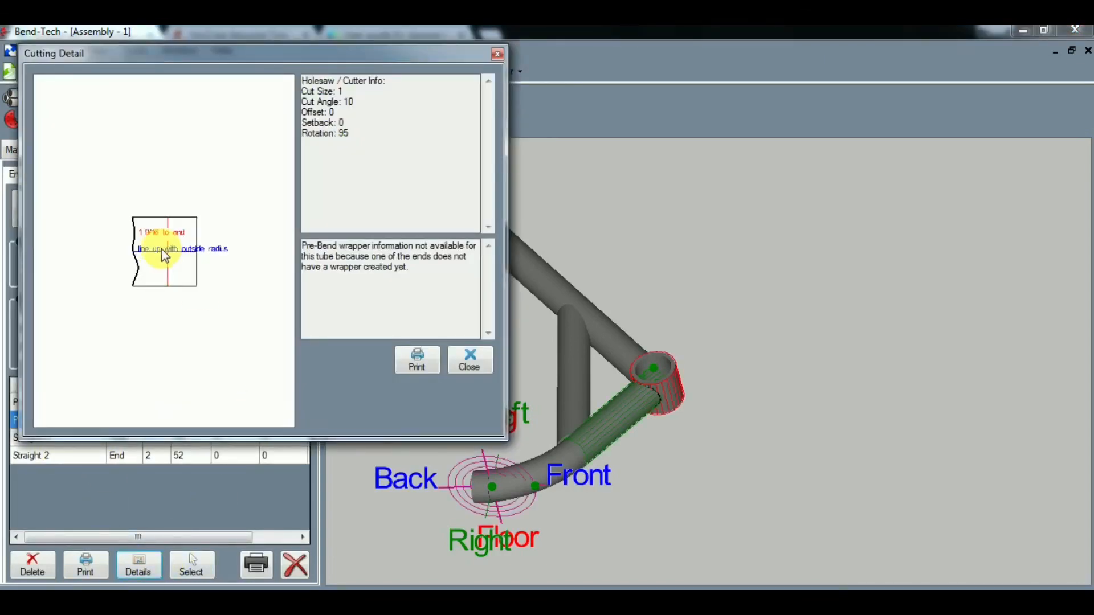
scroll(162, 248, up, 3)
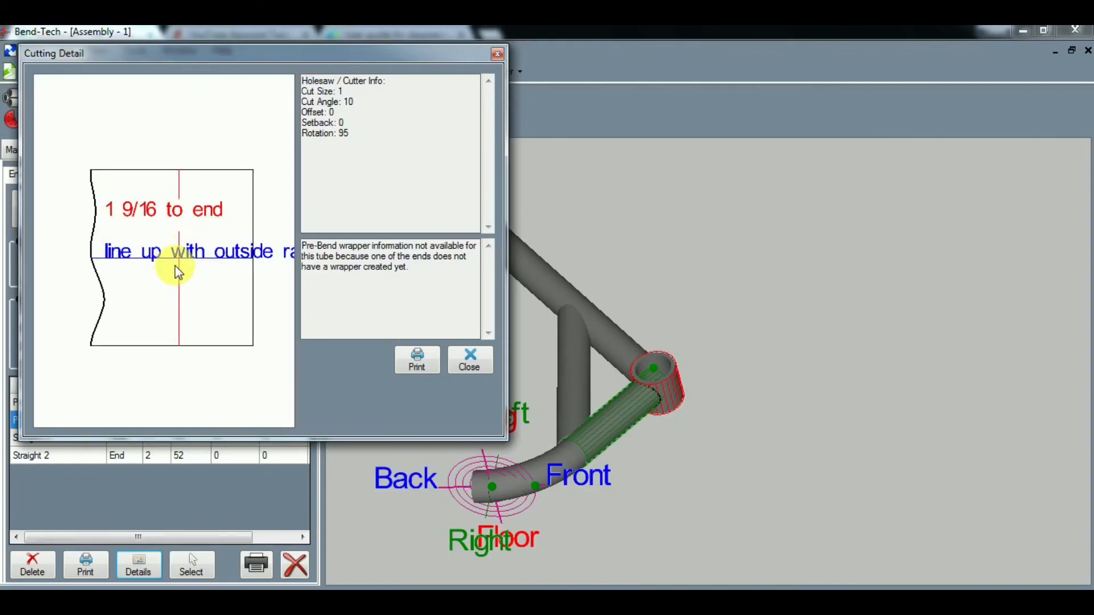
click(463, 367)
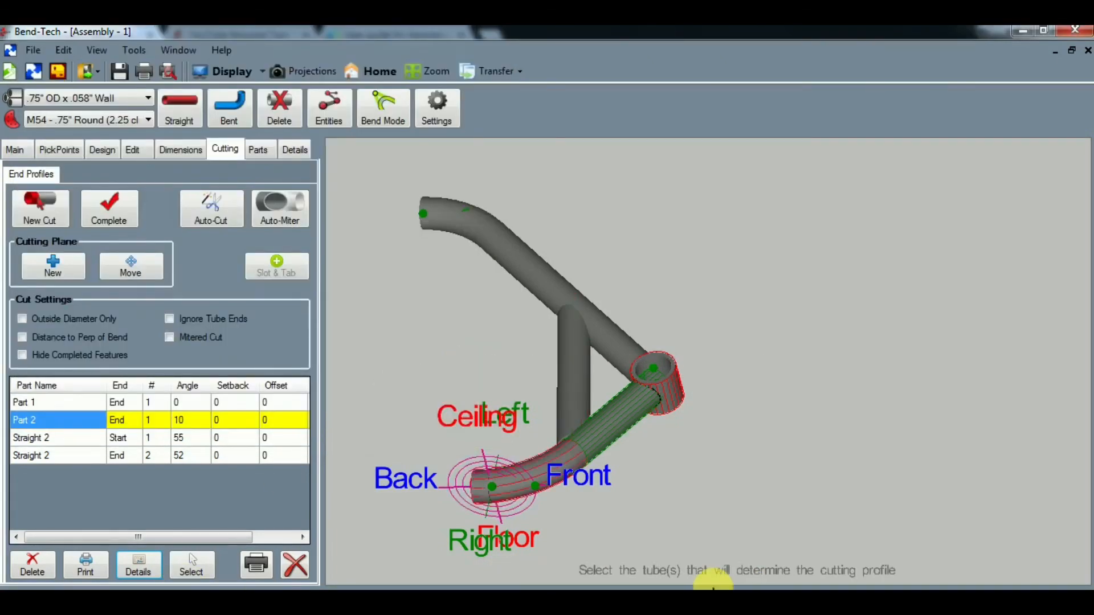